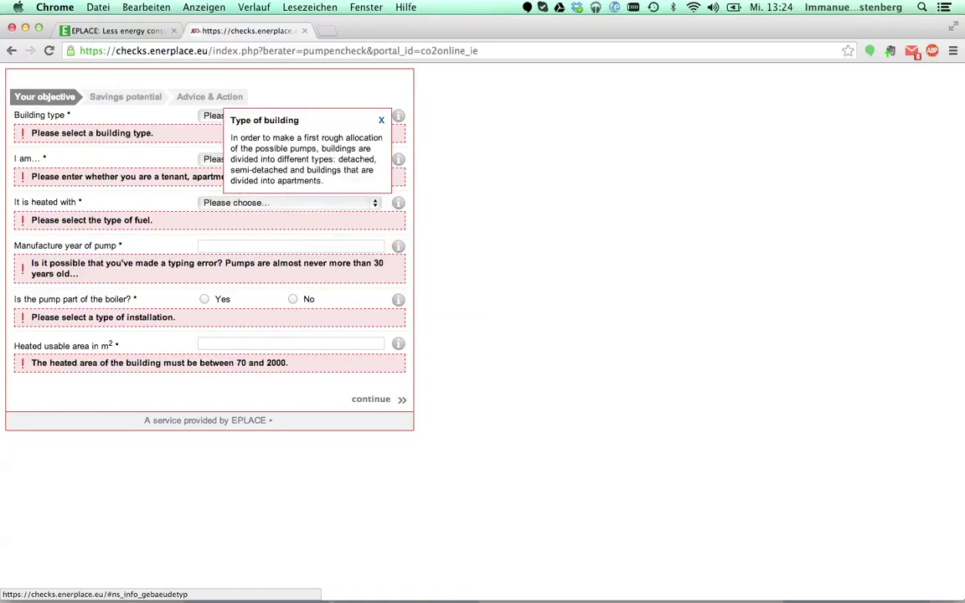
# Set the building type to Multi-family house and the respondent's role to Owner
pyautogui.click(214, 116)
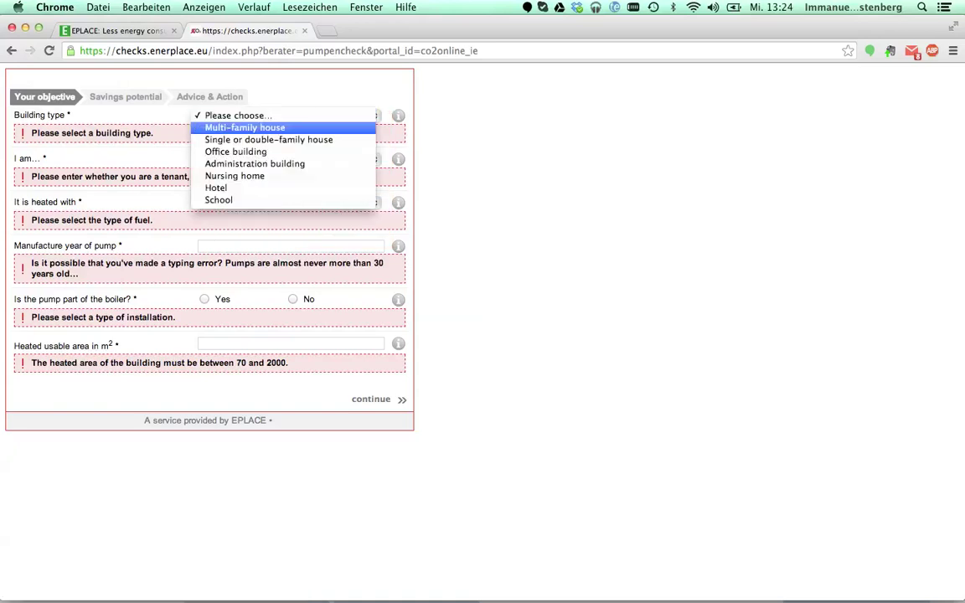
pyautogui.click(245, 127)
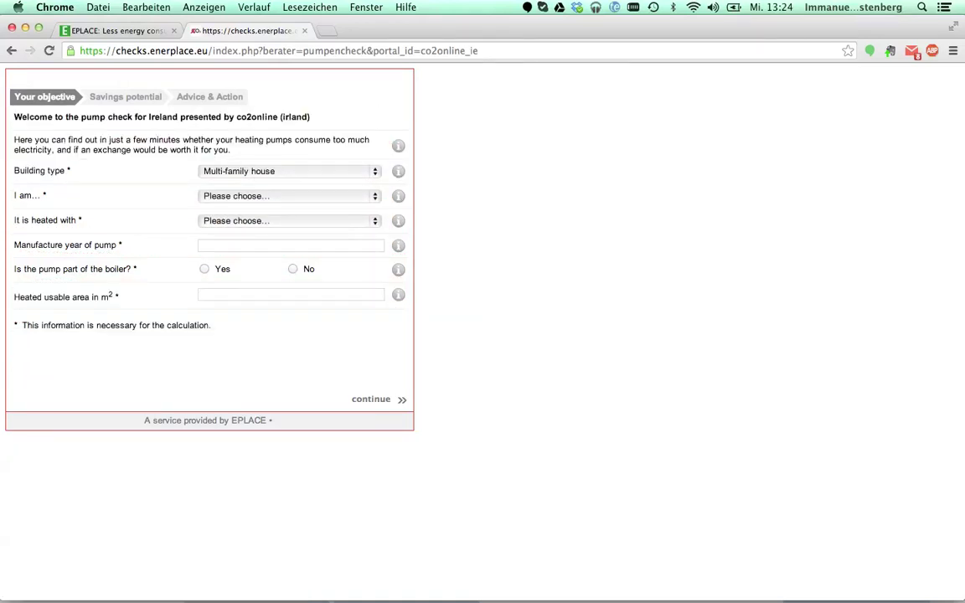
pyautogui.click(289, 195)
pyautogui.click(226, 207)
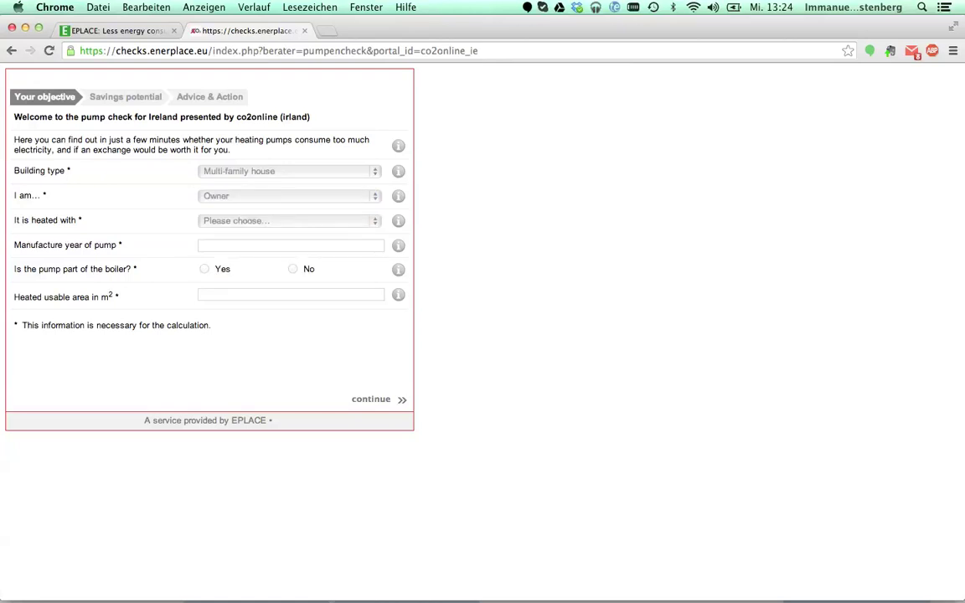
# Set the heating fuel to Heating oil and the pump's manufacture year to 2000
pyautogui.click(289, 220)
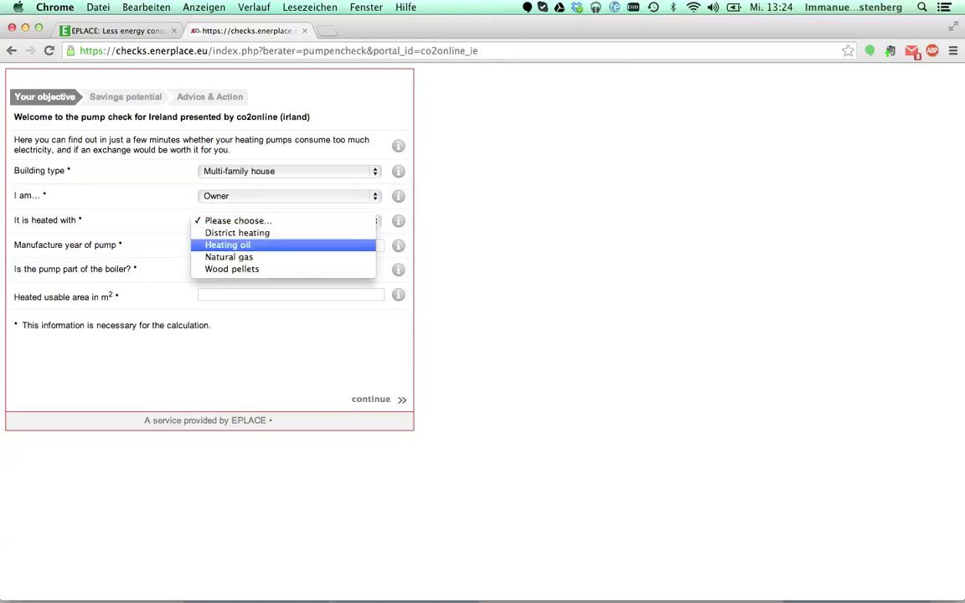
pyautogui.click(228, 245)
pyautogui.click(228, 245)
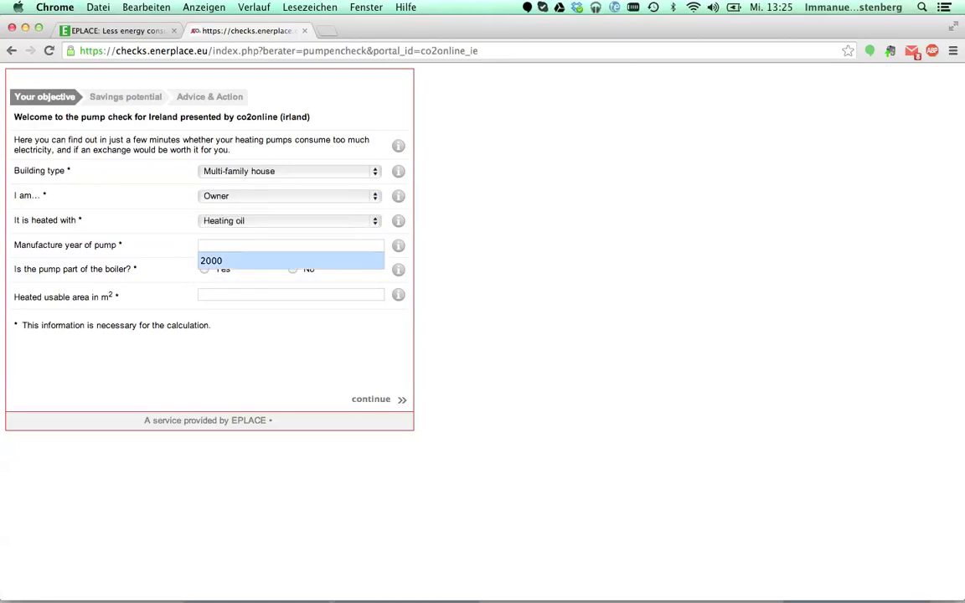
pyautogui.click(226, 260)
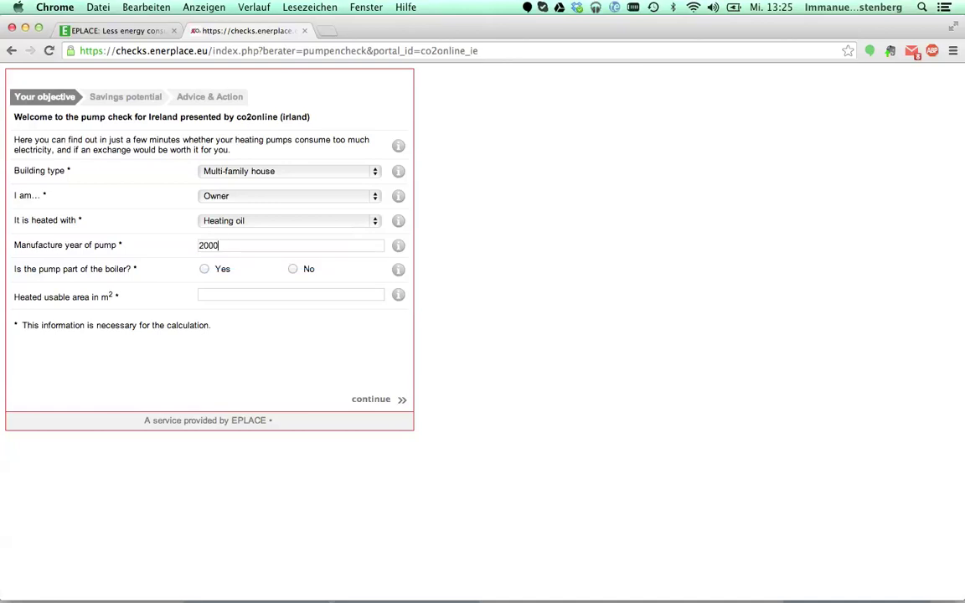
# State that the pump is part of the boiler, enter 120 m² as the heated usable area, and submit the objective form
pyautogui.click(293, 269)
pyautogui.click(205, 269)
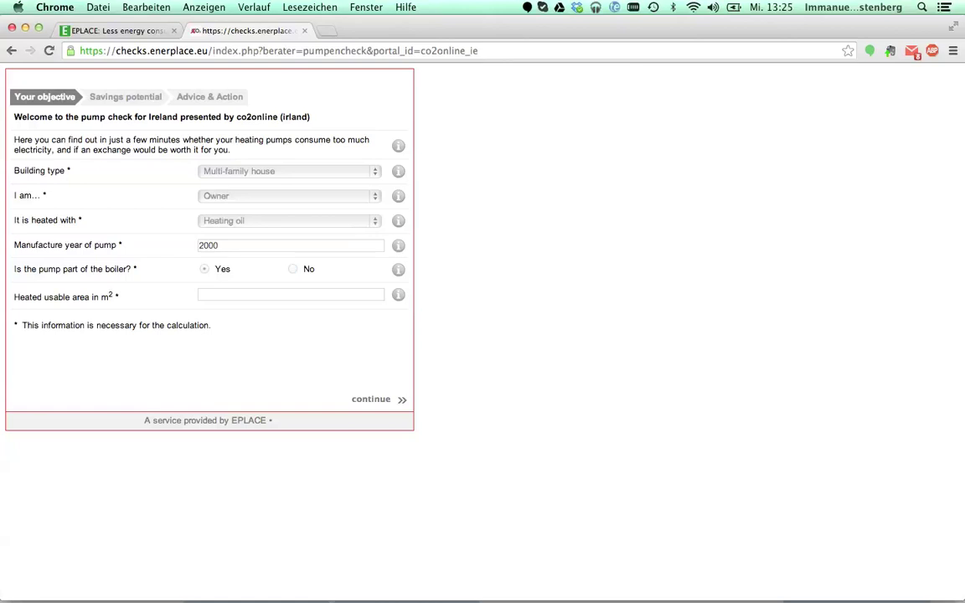
pyautogui.click(226, 295)
pyautogui.click(226, 295)
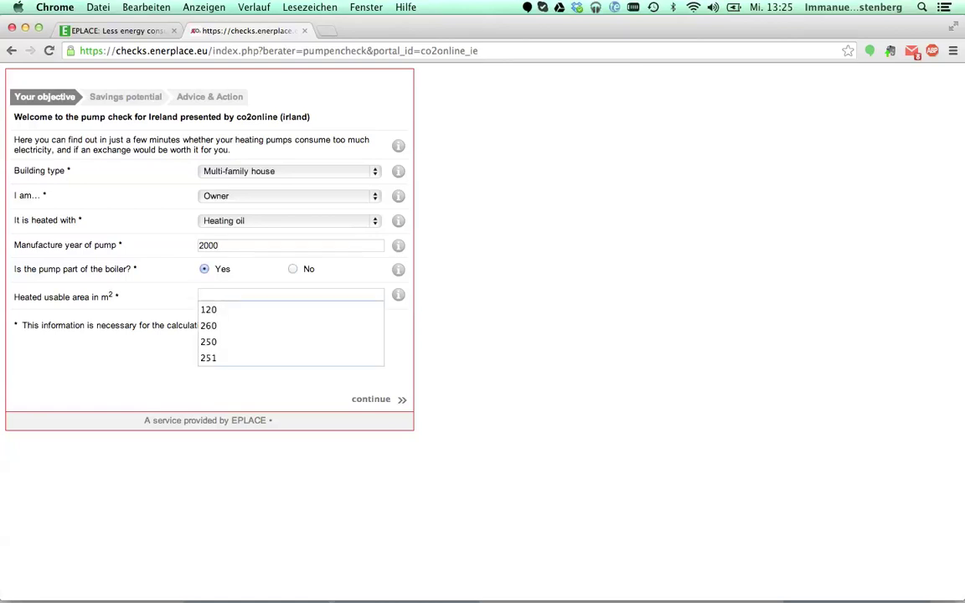
pyautogui.press('Return')
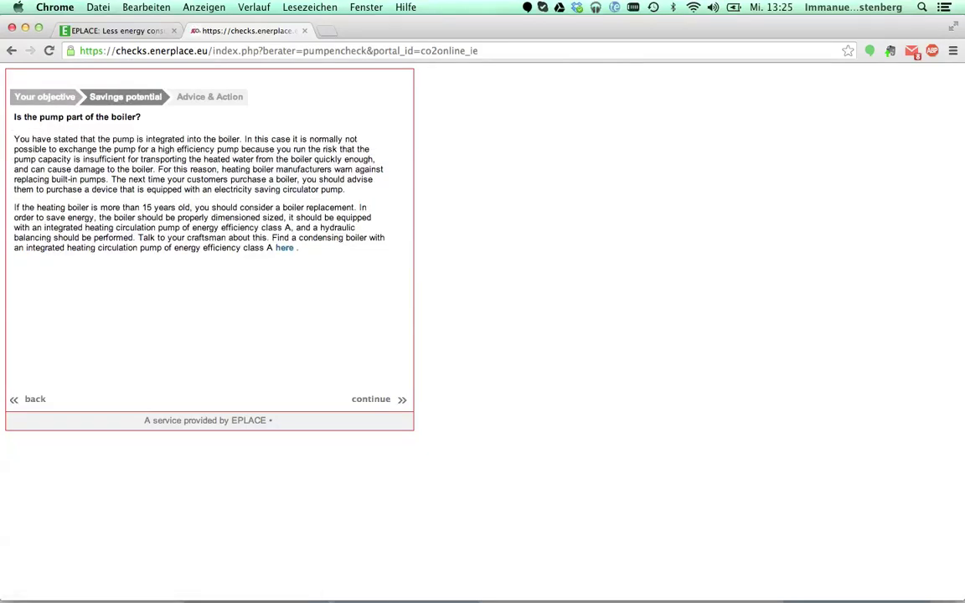
# Go back to the objective form, keep Yes for the pump being part of the boiler, and continue to the savings potential page
pyautogui.click(35, 400)
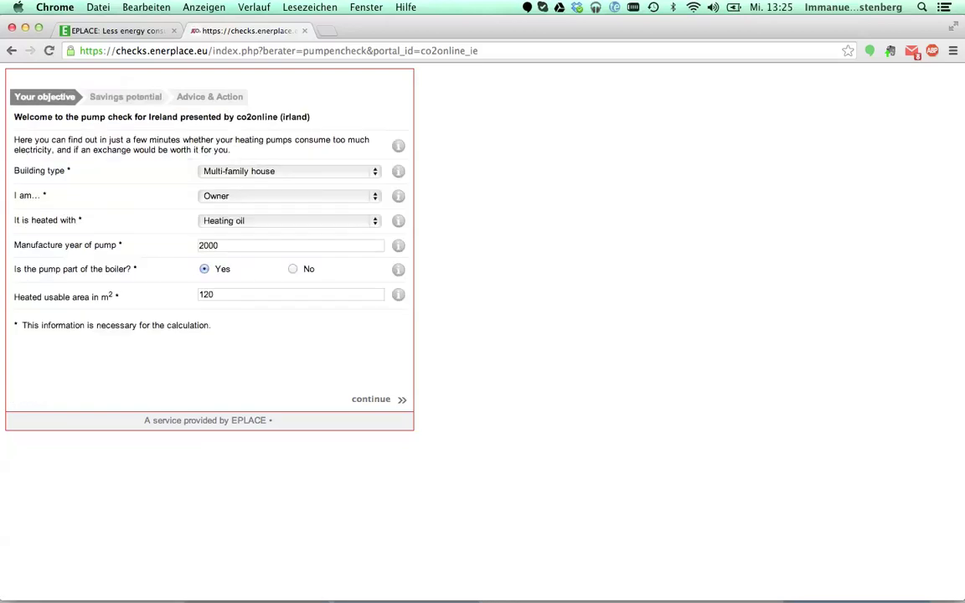
pyautogui.click(293, 269)
pyautogui.click(204, 269)
pyautogui.click(371, 400)
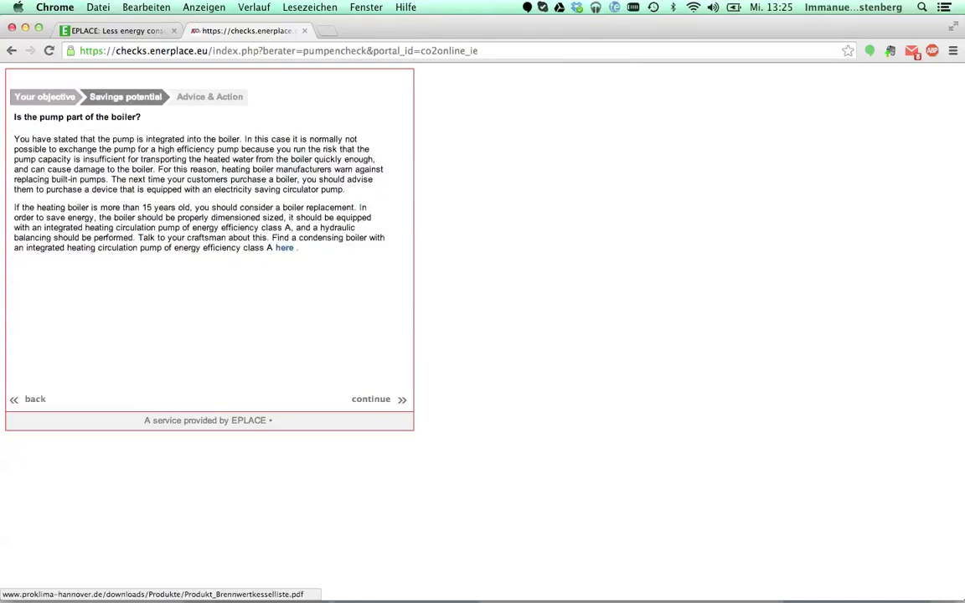
# Open the linked list of condensing boilers with class A circulation pumps in a separate tab and view it
pyautogui.rightClick(283, 248)
pyautogui.click(323, 255)
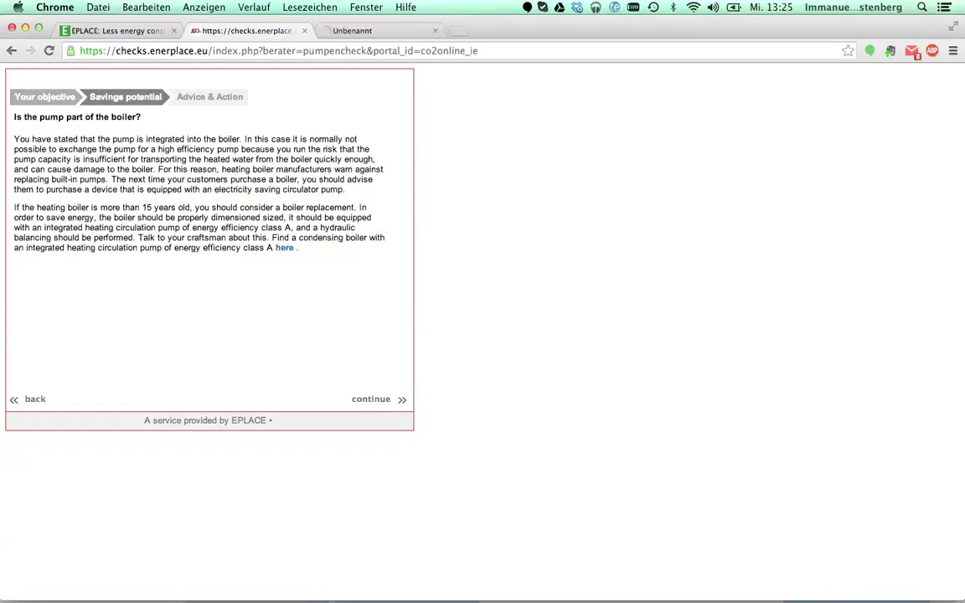
pyautogui.click(374, 31)
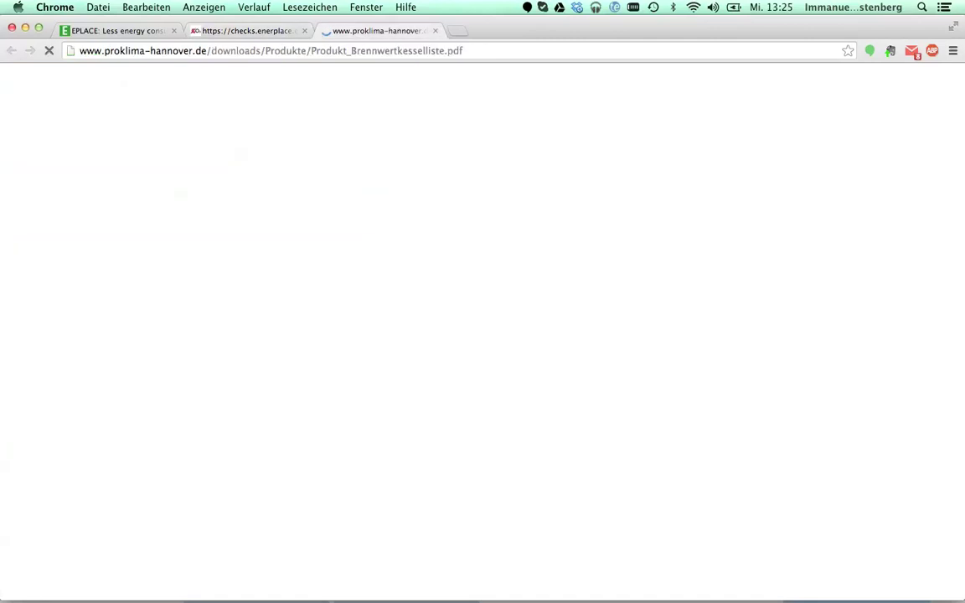
# Return to the pump check's objective form and proceed to the heating technology questions
pyautogui.hotkey('ctrl', 'shift', 'Tab')
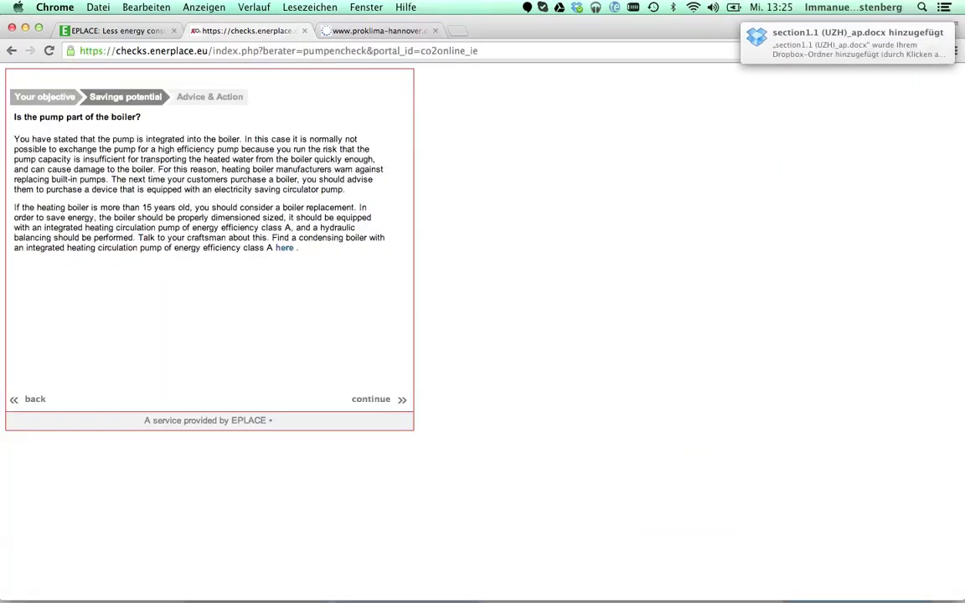
pyautogui.press('super+r')
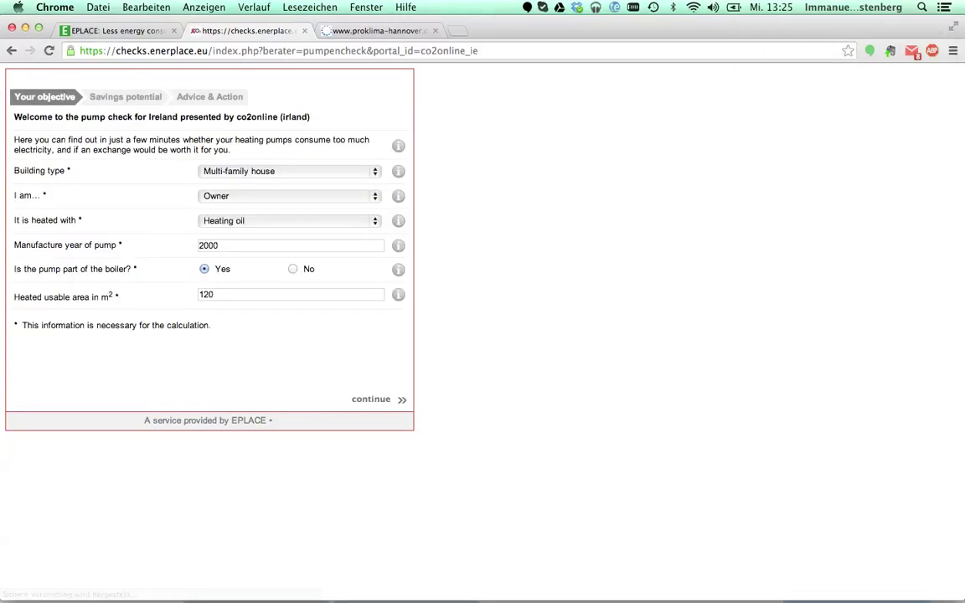
pyautogui.press('super+r')
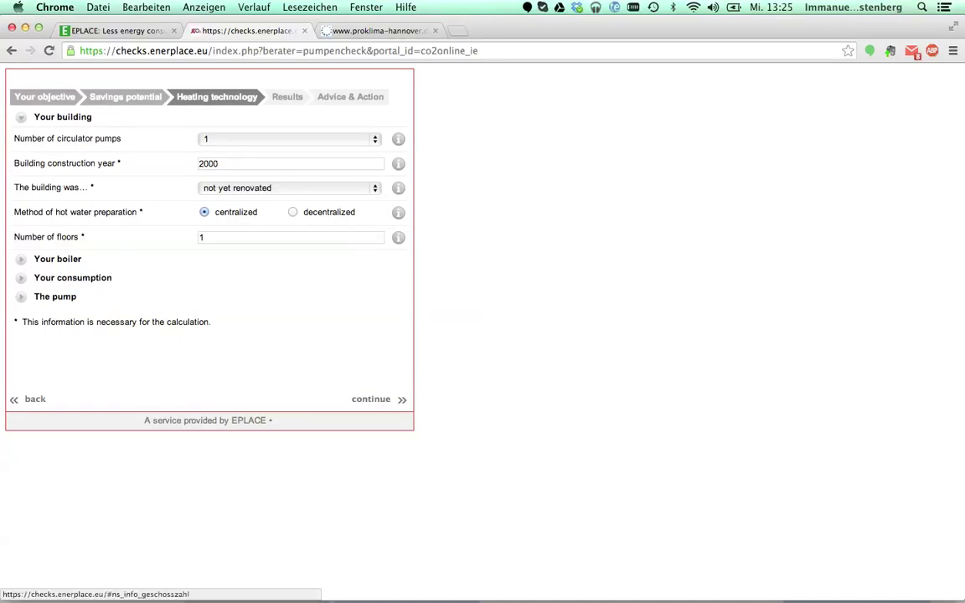
# Check the help on renovation state and circulator pumps, keep the building as not yet renovated, and continue to the boiler section
pyautogui.moveTo(397, 187)
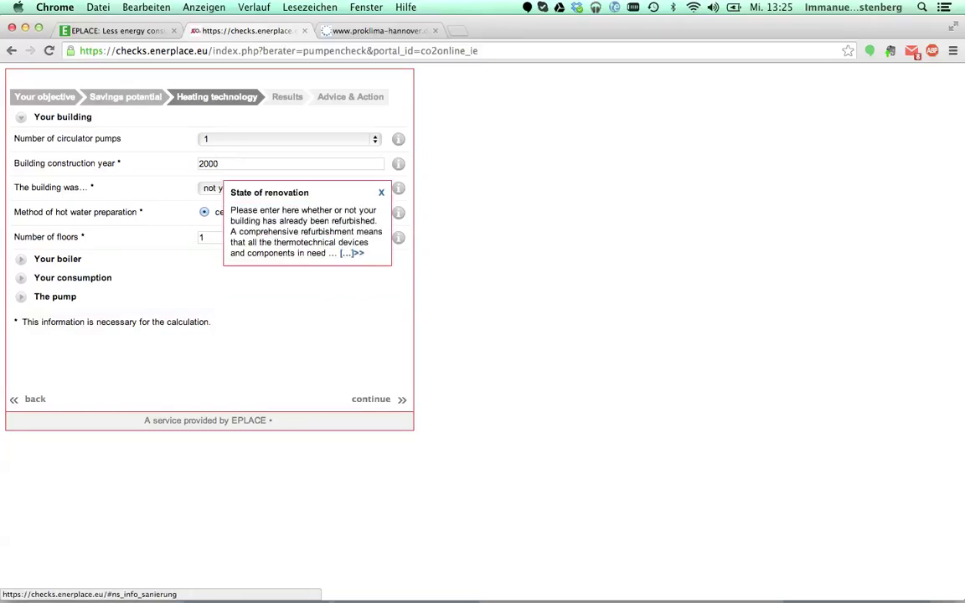
pyautogui.moveTo(398, 139)
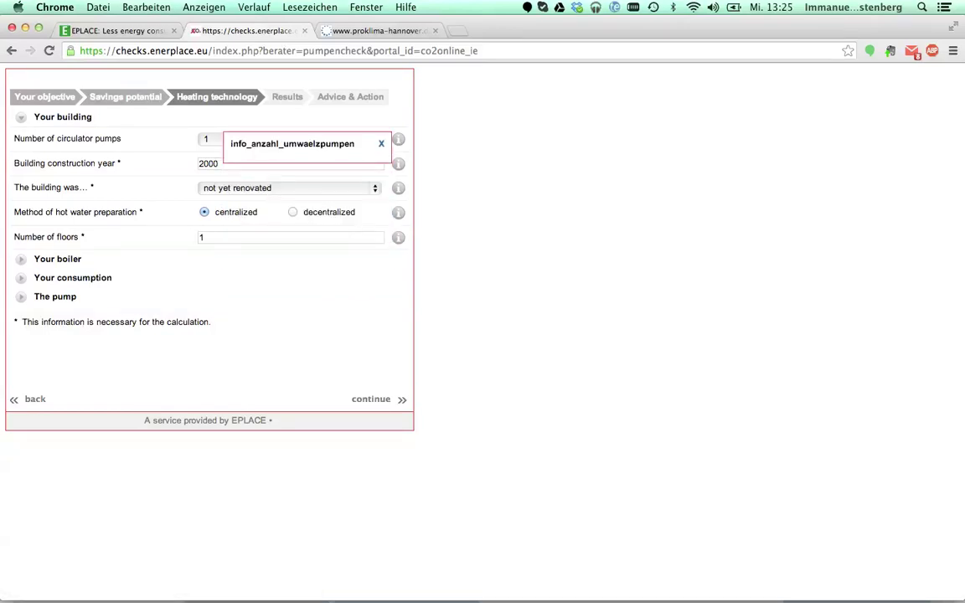
pyautogui.click(289, 188)
pyautogui.click(289, 187)
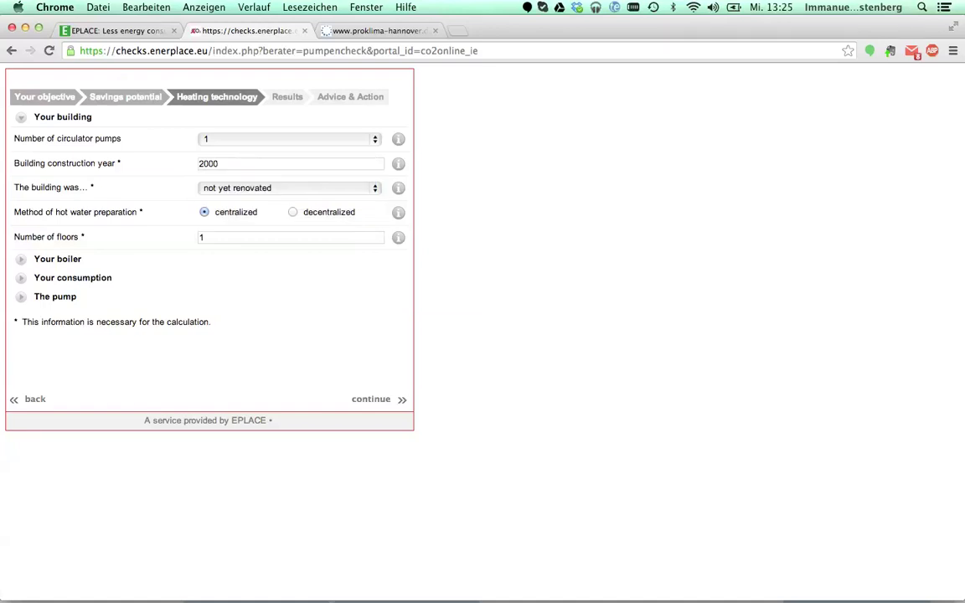
pyautogui.write('1')
pyautogui.press('Return')
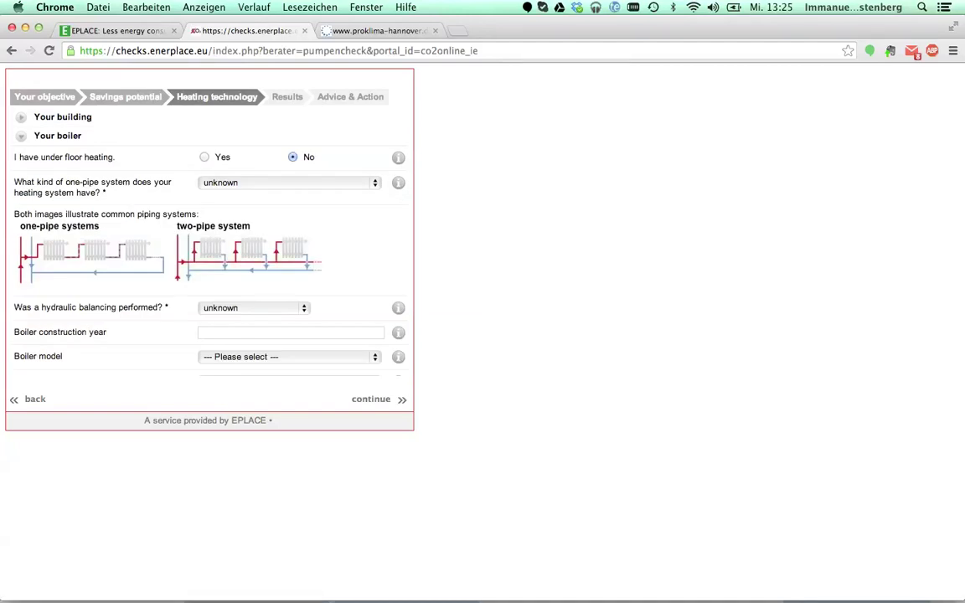
pyautogui.click(254, 308)
pyautogui.press('Down')
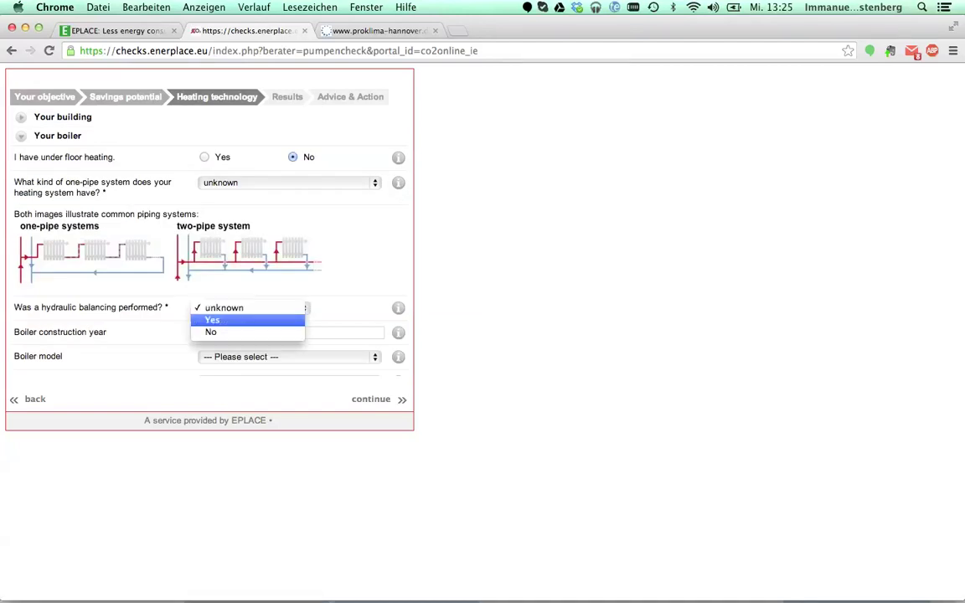
pyautogui.press('Return')
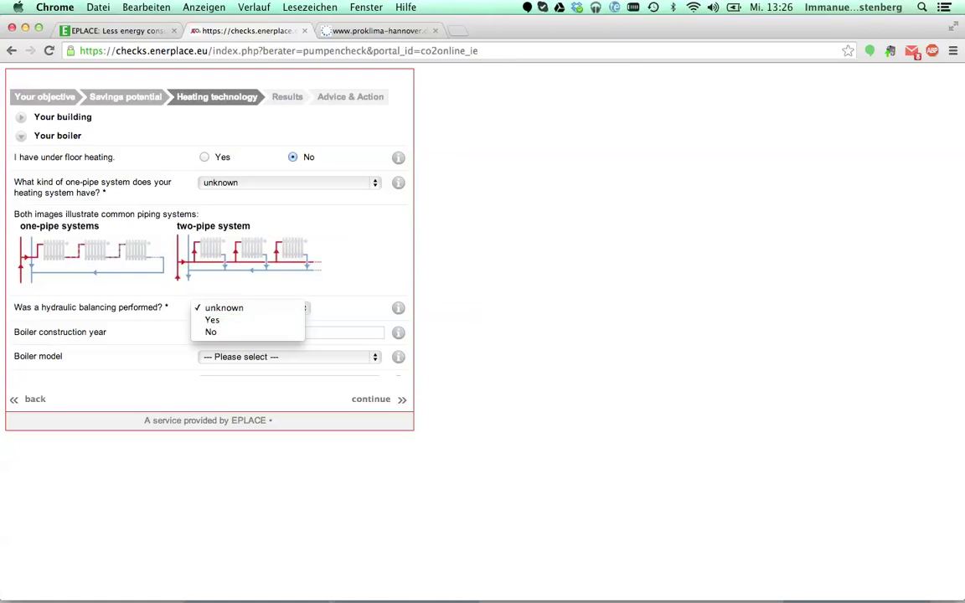
# Read the help texts on hydraulic balancing and the boiler model in the boiler section
pyautogui.click(398, 308)
pyautogui.click(397, 308)
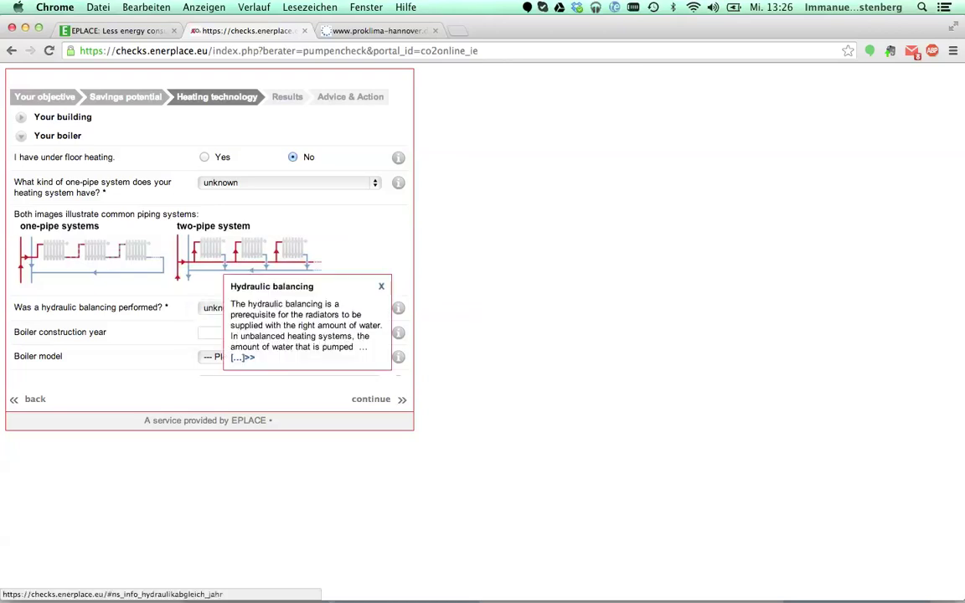
pyautogui.click(398, 332)
pyautogui.click(398, 357)
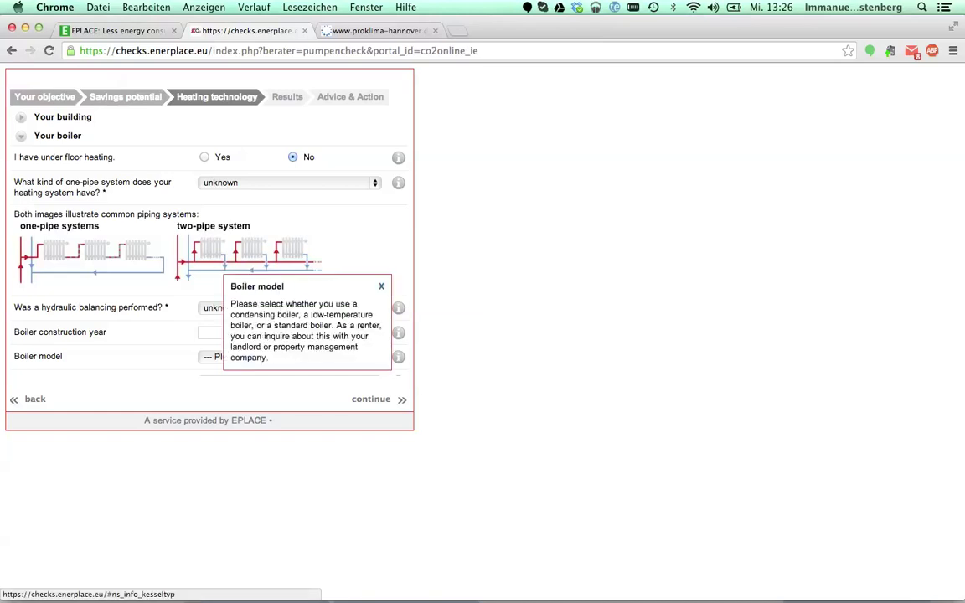
pyautogui.click(398, 357)
# State that hydraulic balancing was performed in 2010 and set the boiler construction year to 2000
pyautogui.scroll(-3, 398, 356)
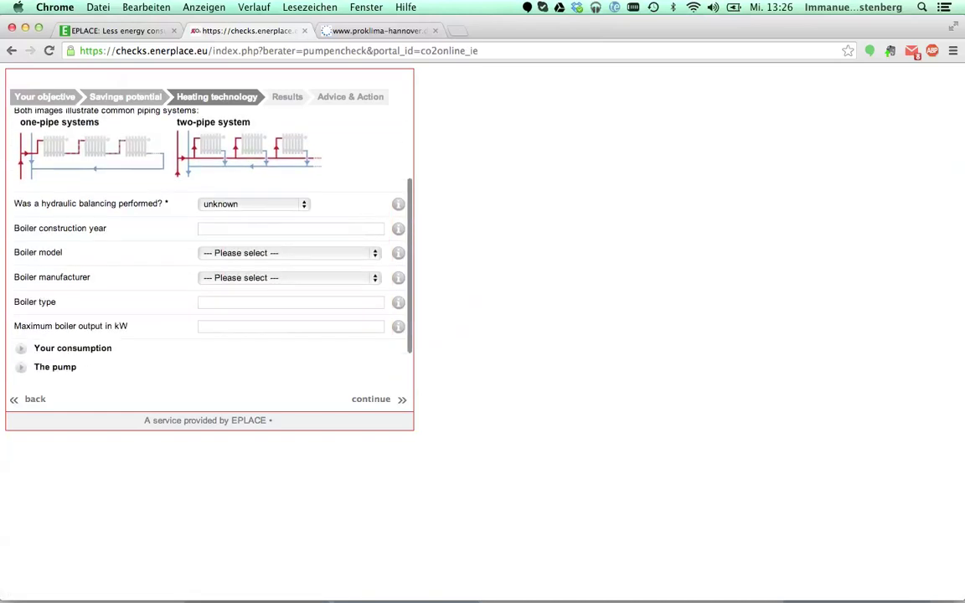
pyautogui.click(253, 203)
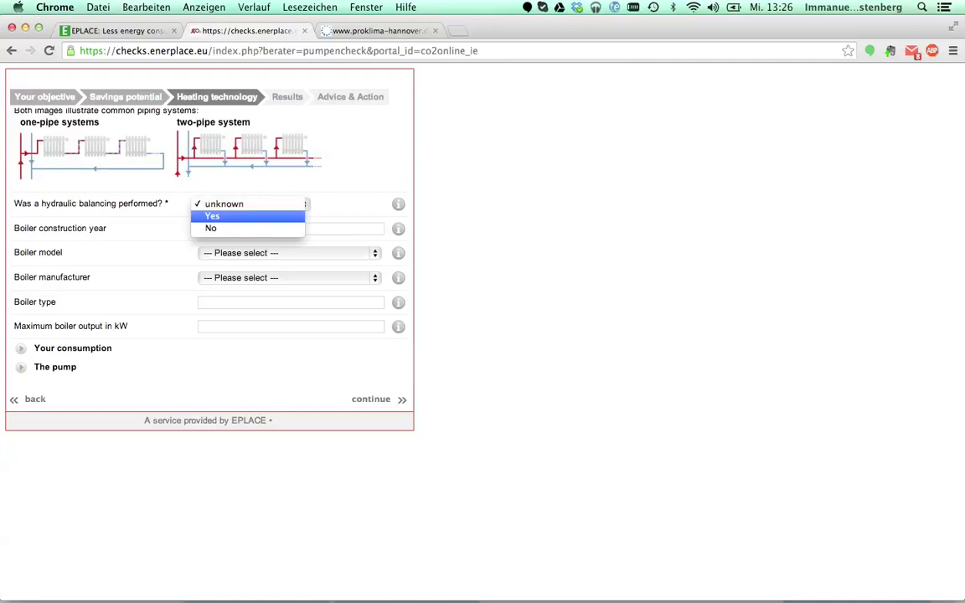
pyautogui.click(211, 216)
pyautogui.click(360, 204)
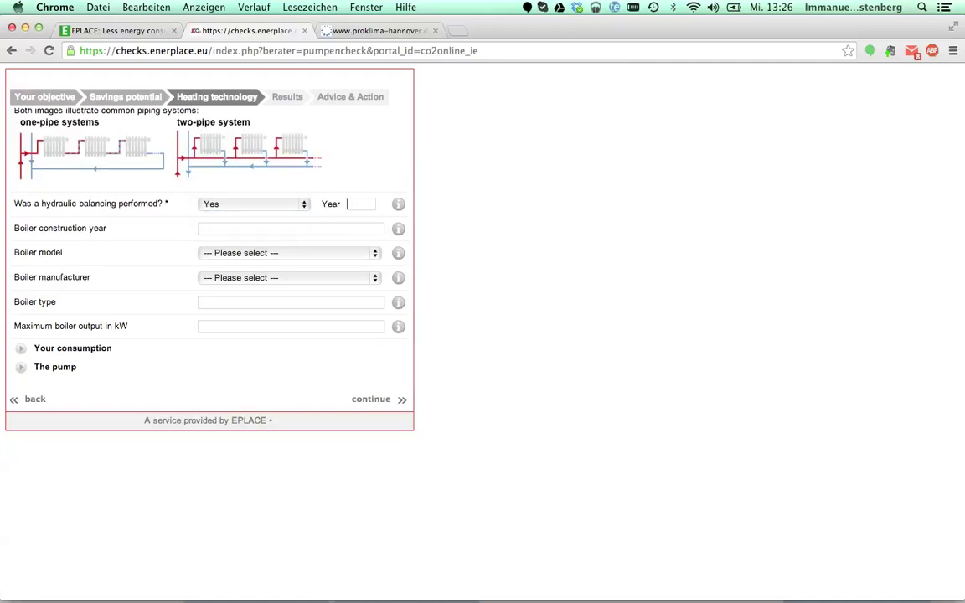
pyautogui.write('2010')
pyautogui.click(251, 228)
pyautogui.write('2000')
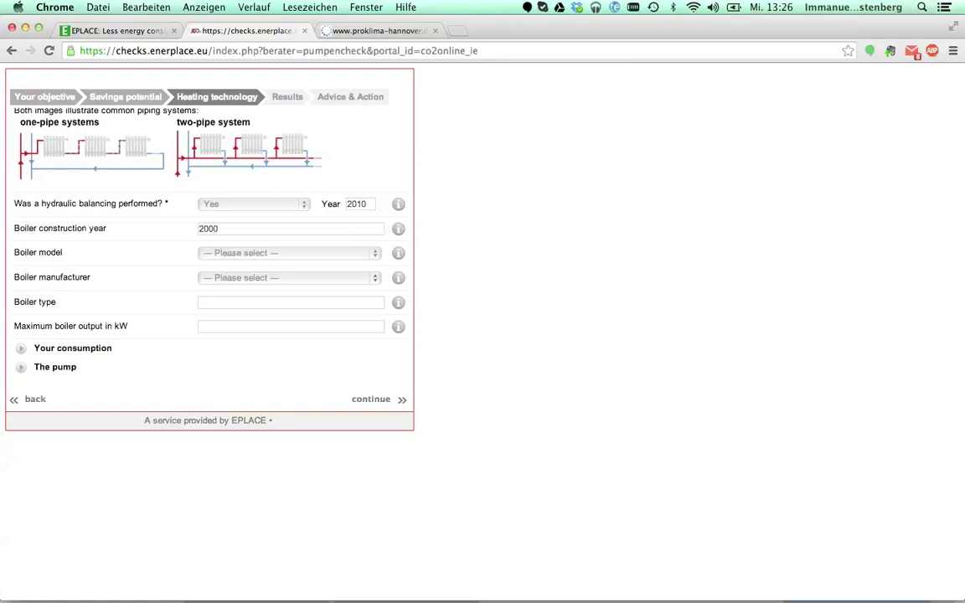
# Set the boiler model to Condensing boiler and the boiler manufacturer to Brötje
pyautogui.click(251, 253)
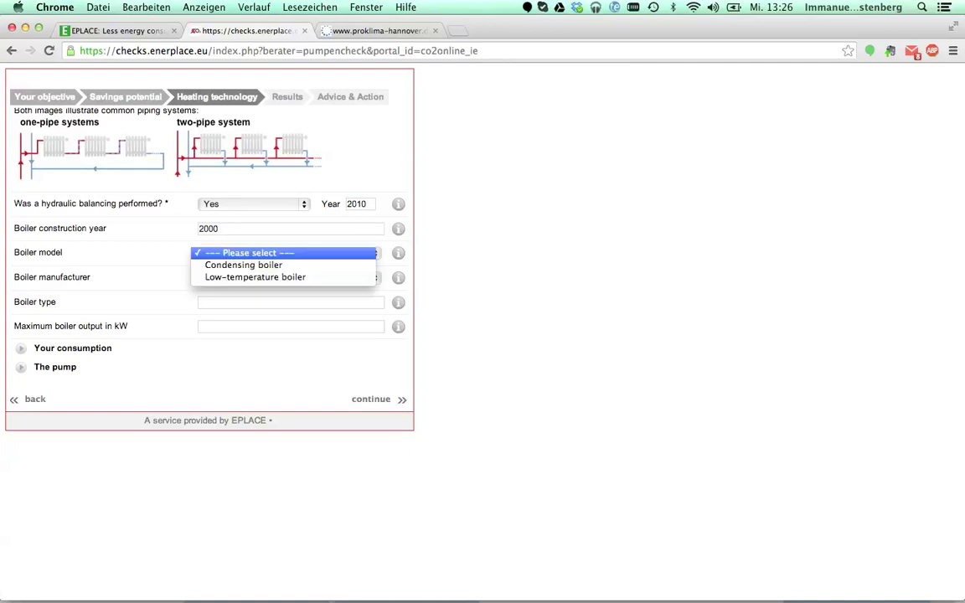
pyautogui.click(243, 265)
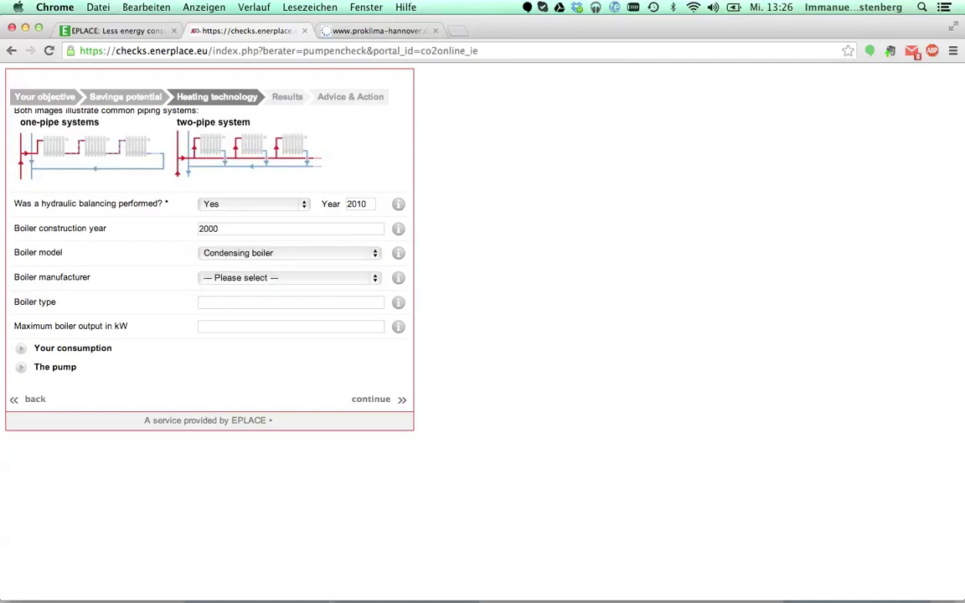
pyautogui.click(251, 278)
pyautogui.click(243, 290)
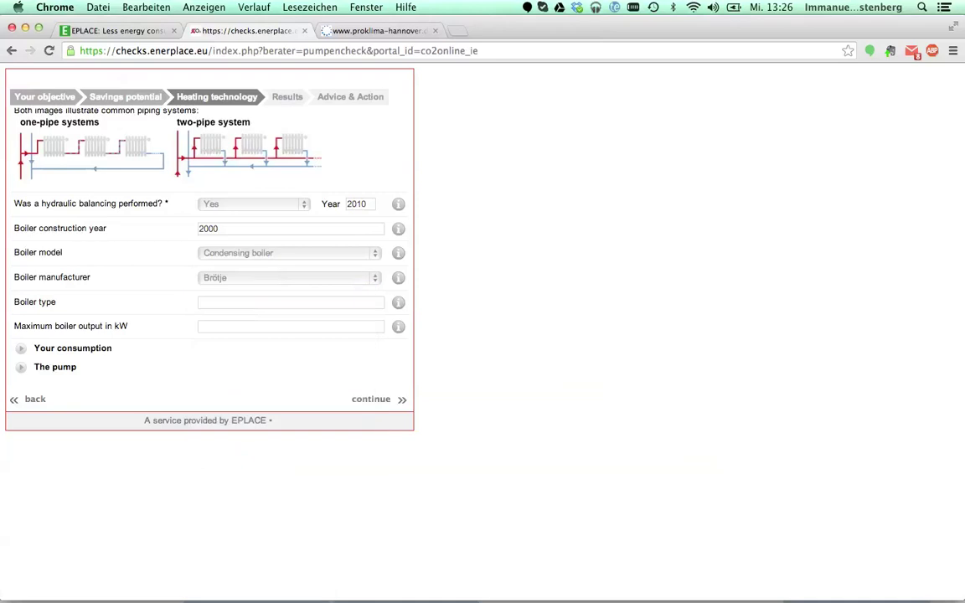
# Set the kind of piping in the heating system to One-pipe heating system
pyautogui.scroll(4, 209, 243)
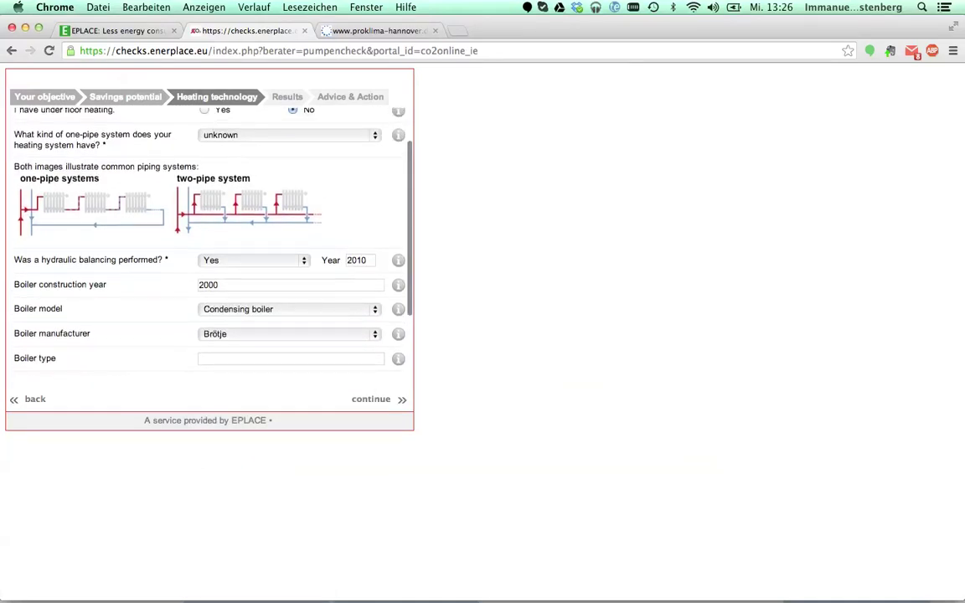
pyautogui.click(289, 145)
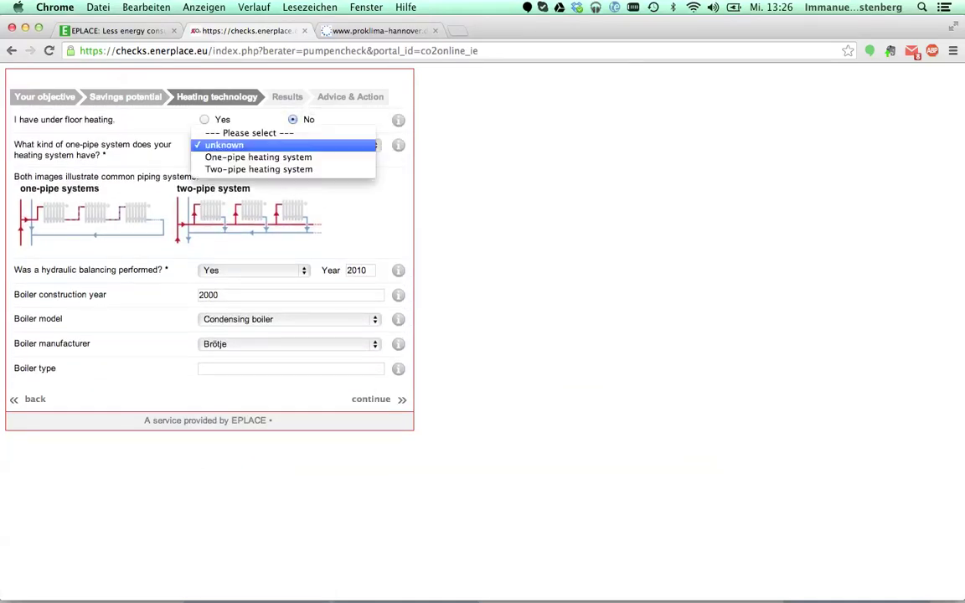
pyautogui.press('Down')
pyautogui.press('Down')
pyautogui.click(225, 145)
# Enter kfkf as the boiler type and 1500 kW as the maximum boiler output, and submit the boiler section
pyautogui.scroll(-5, 225, 243)
pyautogui.click(226, 270)
pyautogui.write('kfkf')
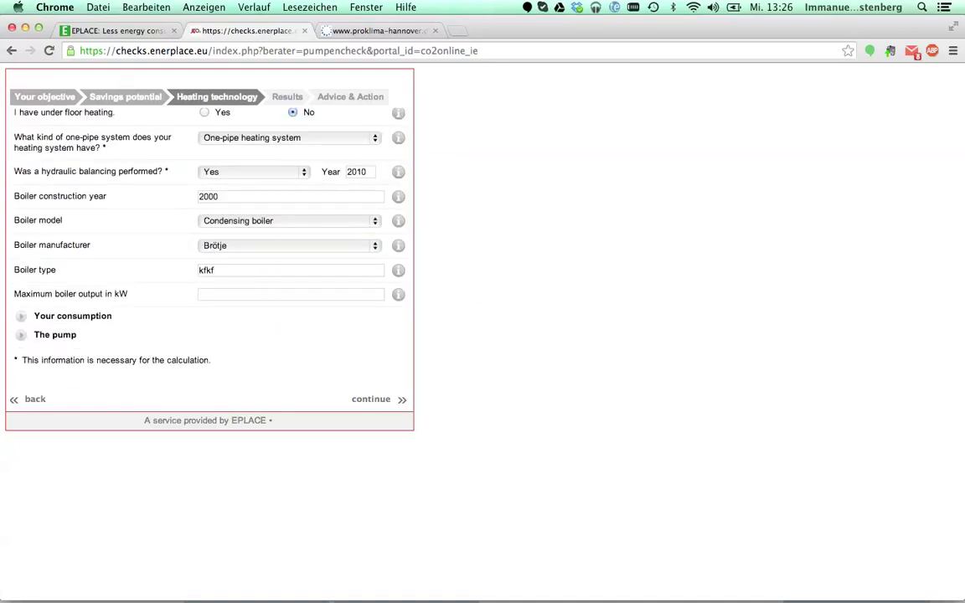
pyautogui.click(201, 295)
pyautogui.write('15000')
pyautogui.press('BackSpace')
pyautogui.press('Return')
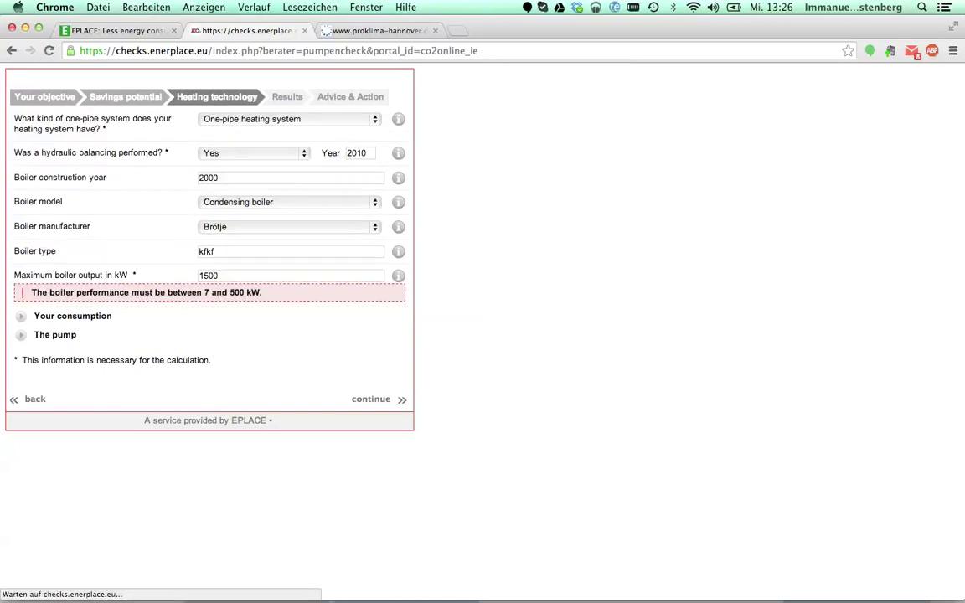
# Correct the maximum boiler output to 450 kW and resubmit the boiler section
pyautogui.doubleClick(208, 276)
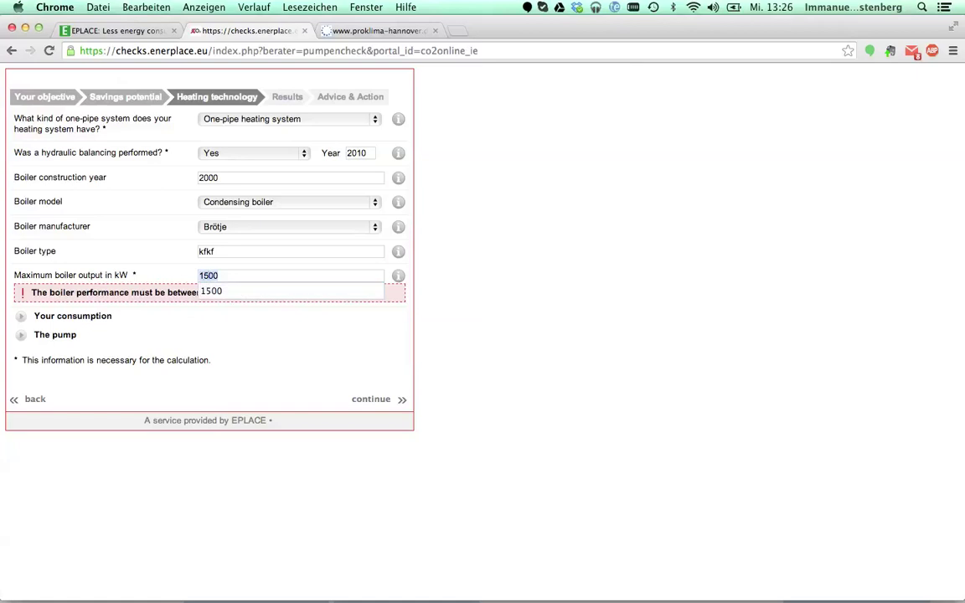
pyautogui.write('450')
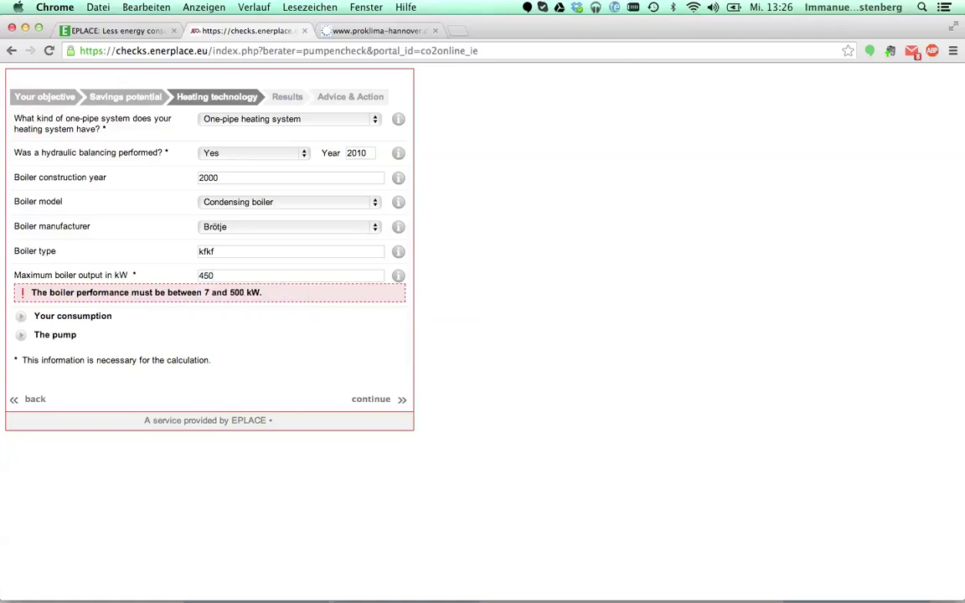
pyautogui.press('Return')
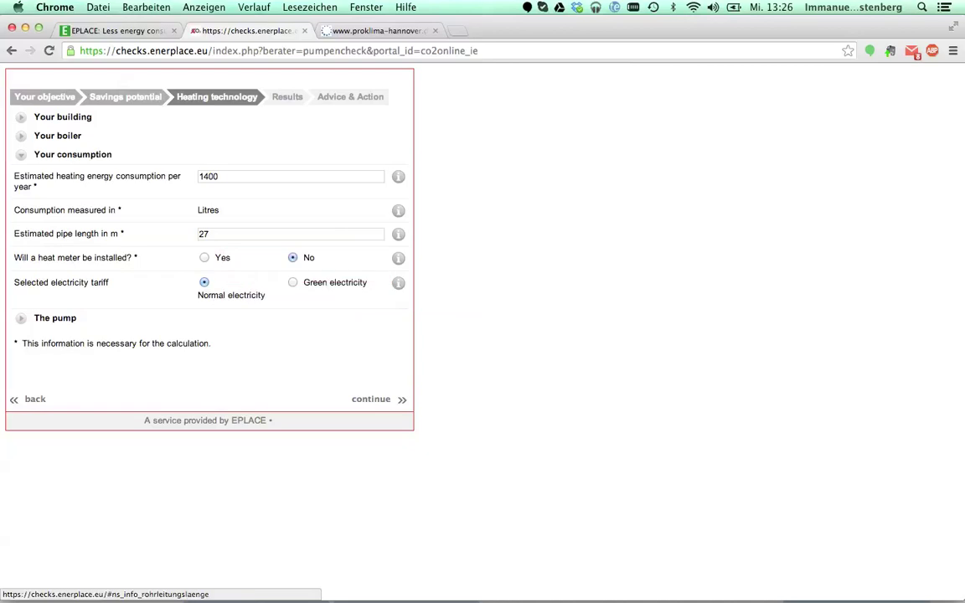
# Accept the preset values in the consumption section and continue to the pump section
pyautogui.moveTo(398, 211)
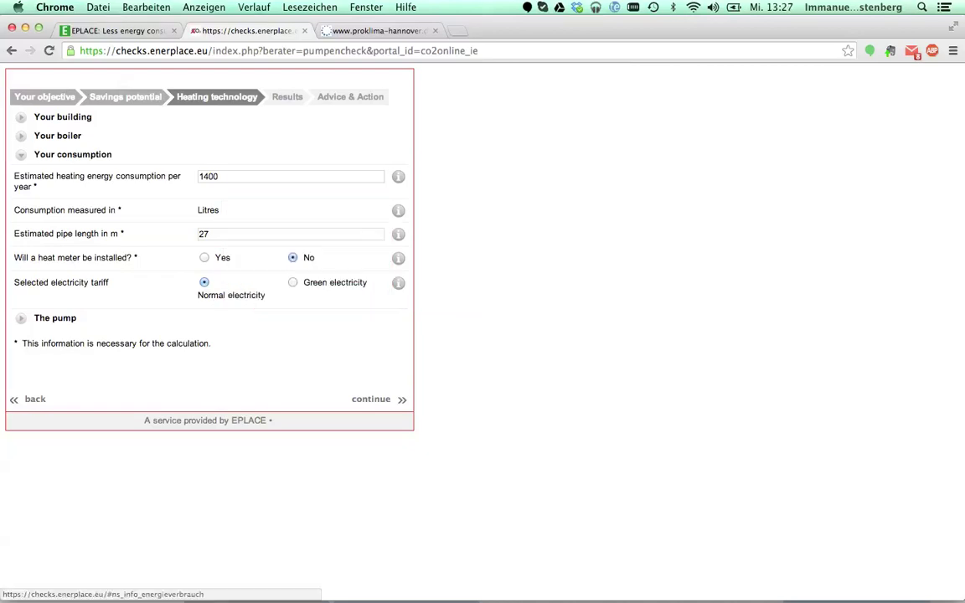
pyautogui.moveTo(398, 177)
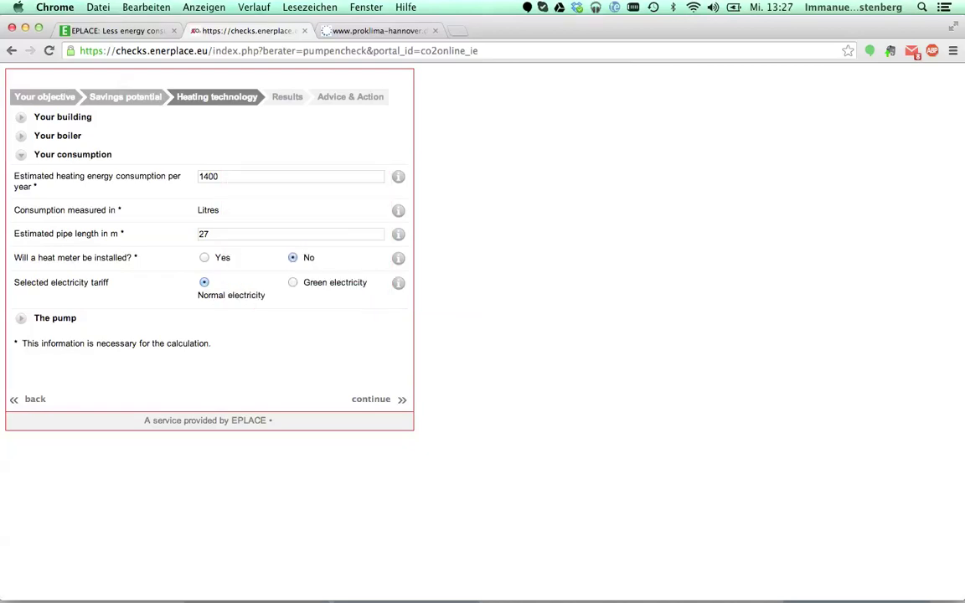
pyautogui.click(371, 400)
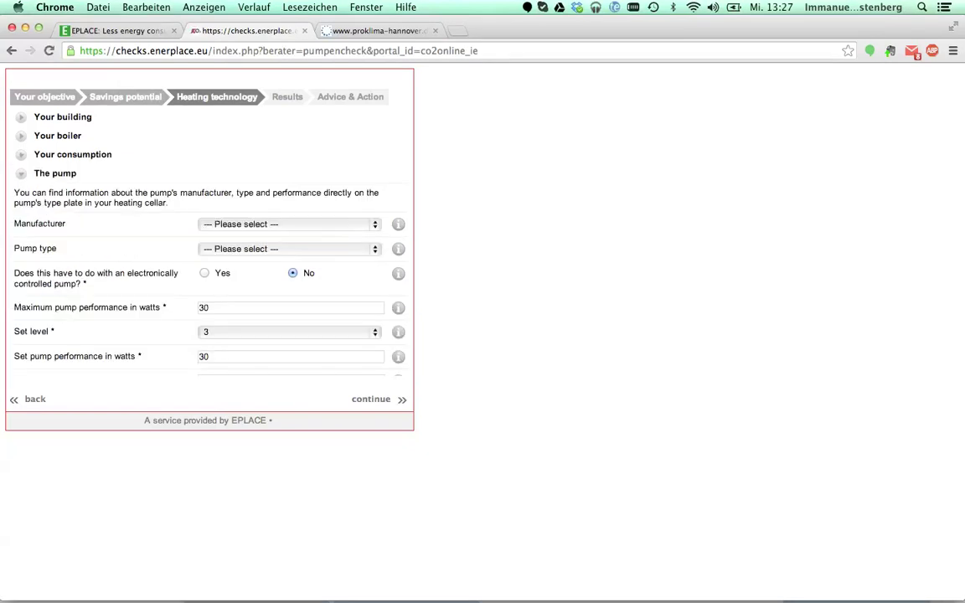
# View the full cost comparison based on the preset pump data, and return to the pump section
pyautogui.scroll(-2, 209, 243)
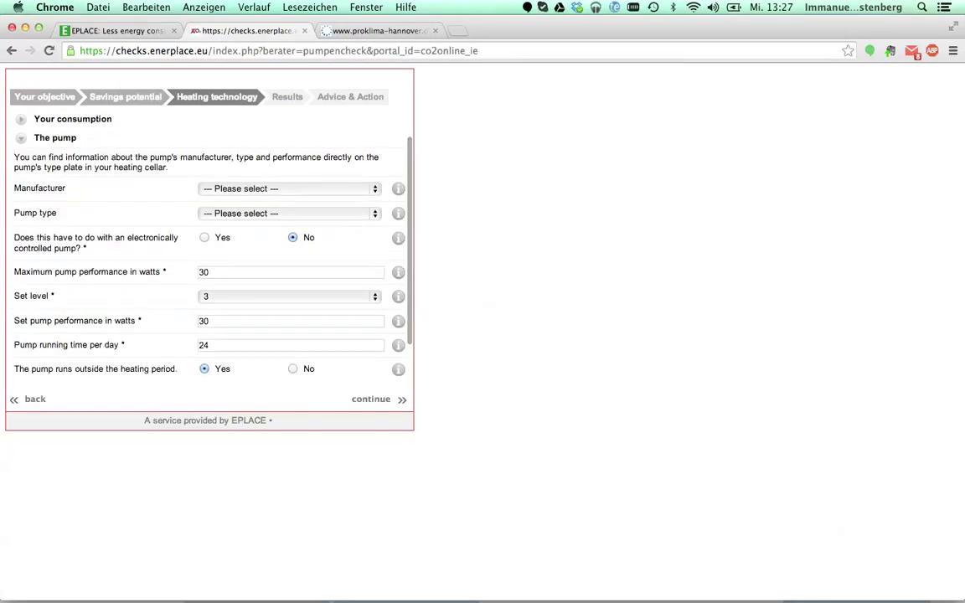
pyautogui.click(371, 399)
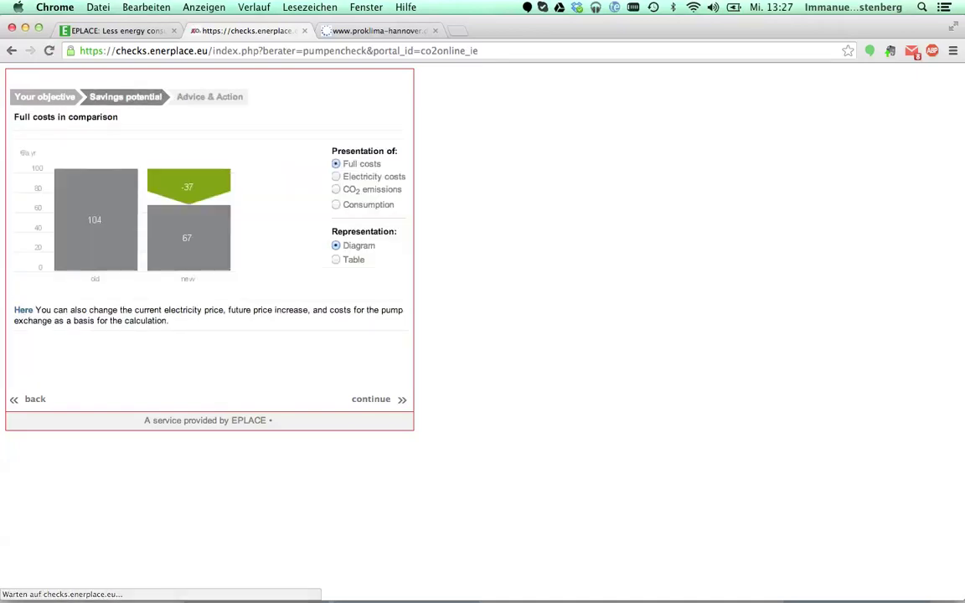
pyautogui.click(371, 400)
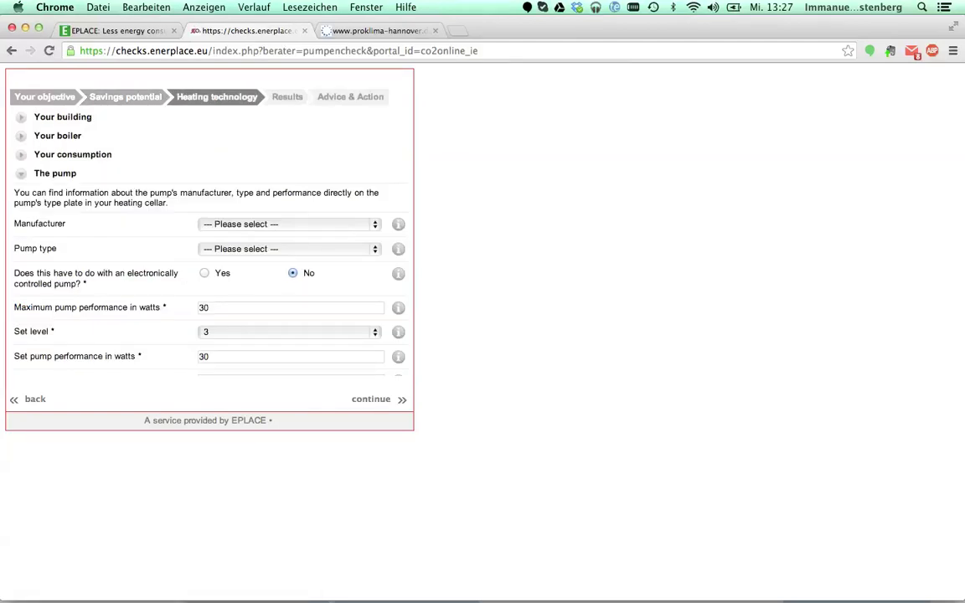
# Set the pump manufacturer to Grundfos and the pump type to UPS 25-60 UPS 32-60
pyautogui.click(289, 224)
pyautogui.click(251, 236)
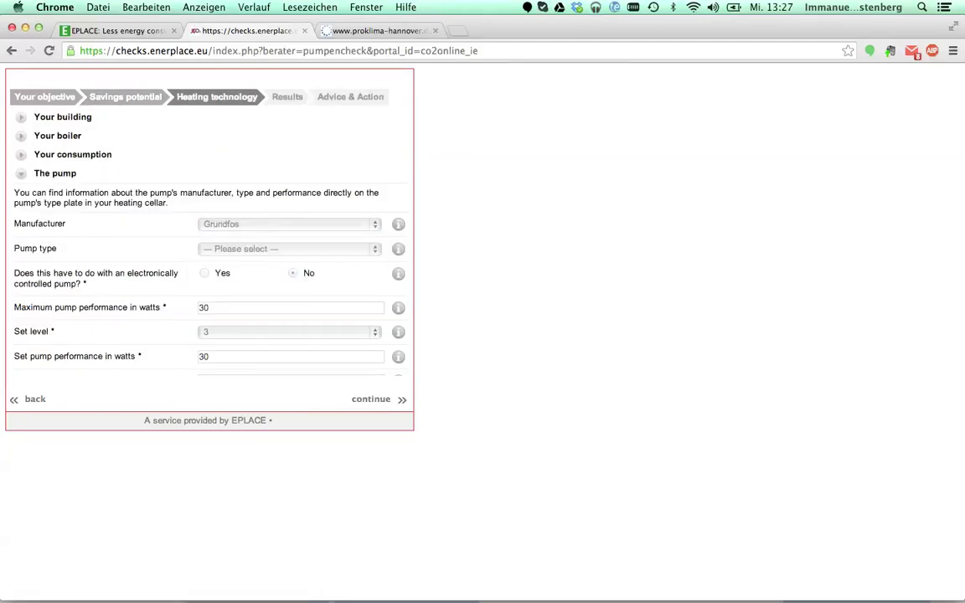
pyautogui.click(289, 249)
pyautogui.click(277, 273)
pyautogui.scroll(-3, 277, 277)
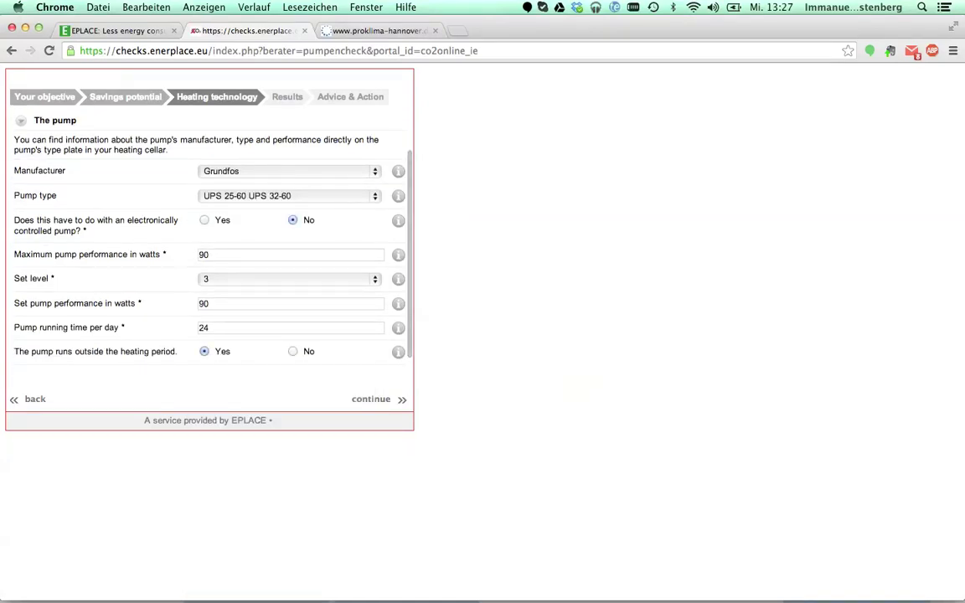
# Read the explanations of pump running time, set level and pump type, and submit the pump section
pyautogui.scroll(-1, 210, 251)
pyautogui.click(397, 307)
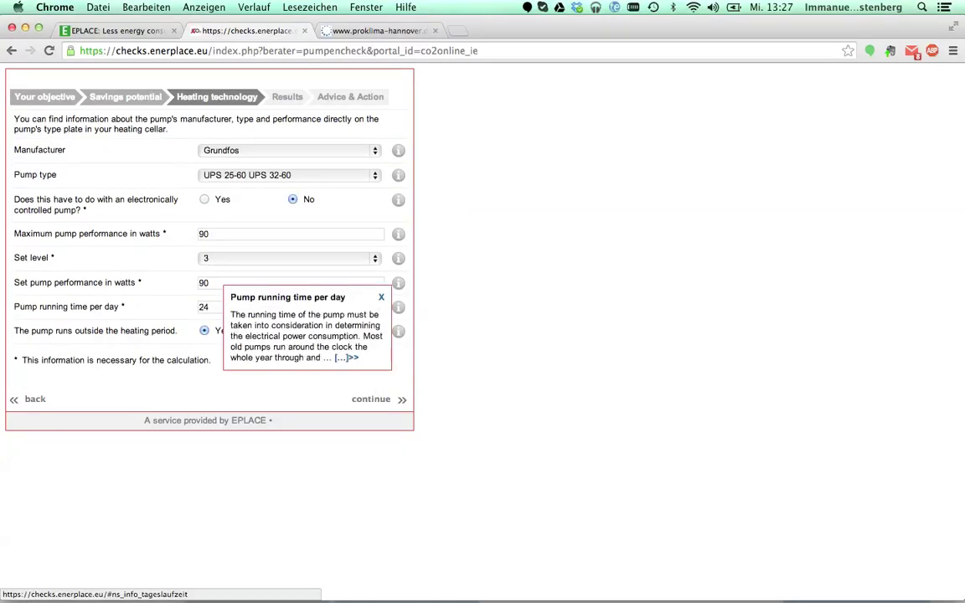
pyautogui.moveTo(398, 258)
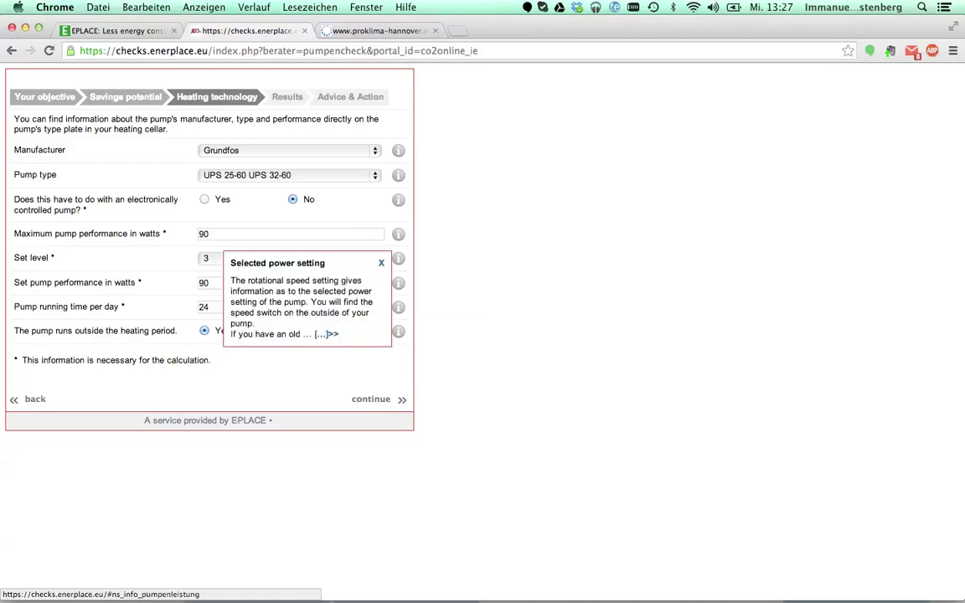
pyautogui.moveTo(398, 175)
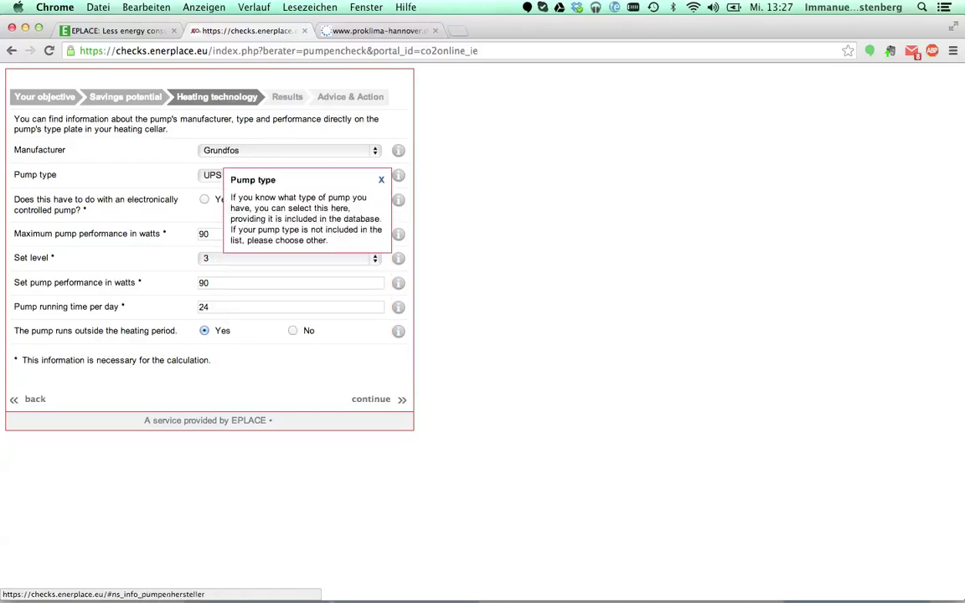
pyautogui.click(377, 399)
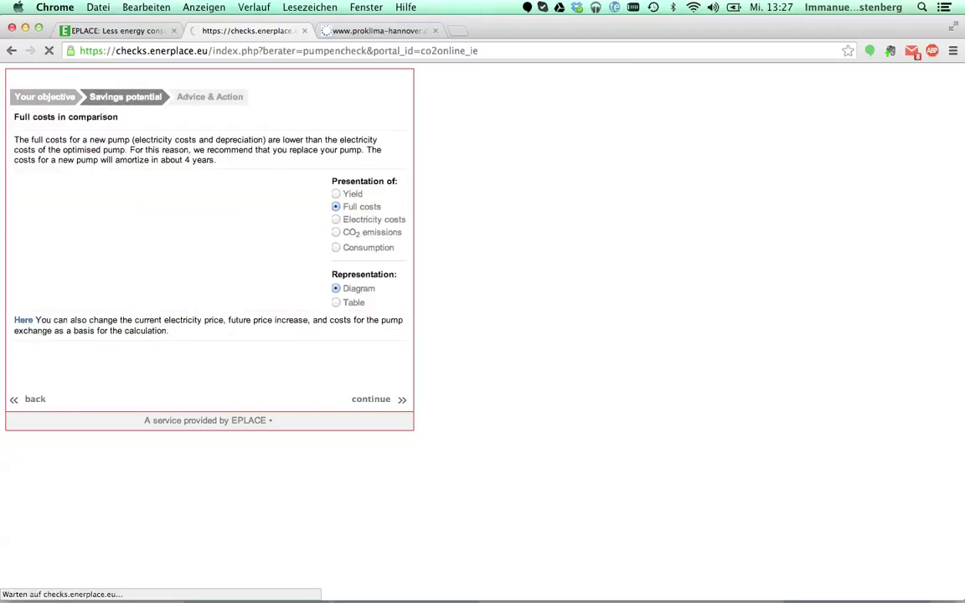
# Look through the result diagrams for yield, electricity costs, CO2 emissions and consumption
pyautogui.click(336, 194)
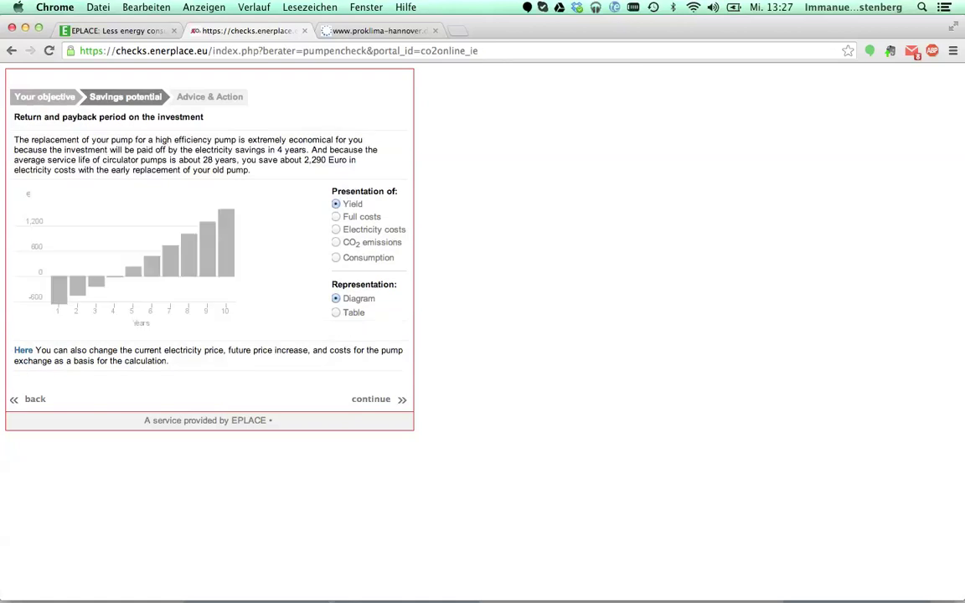
pyautogui.click(336, 229)
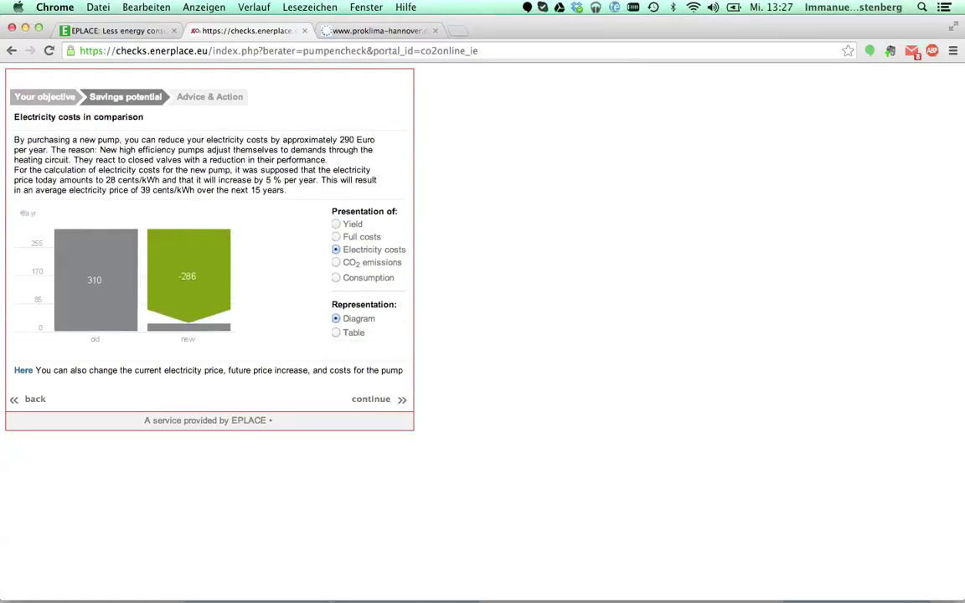
pyautogui.click(336, 262)
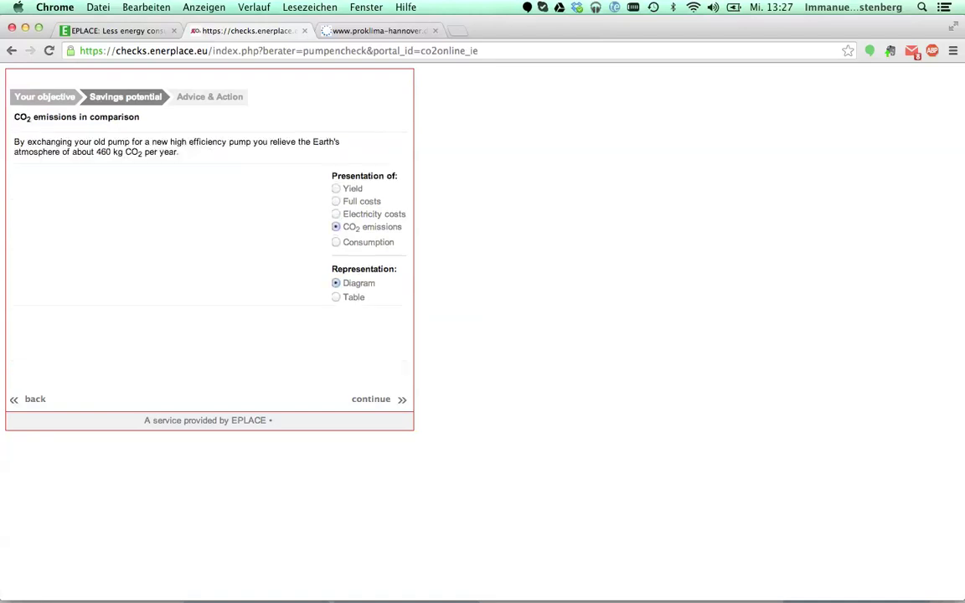
pyautogui.click(336, 242)
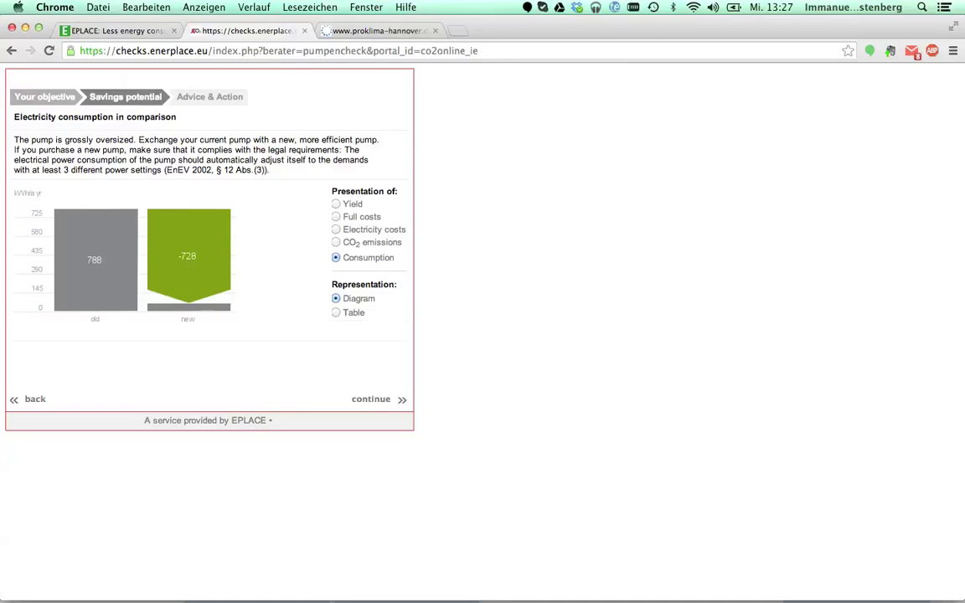
# Show the consumption comparison as a table and read the explanations of its savings, consumption, running time and pump capacity rows
pyautogui.click(336, 312)
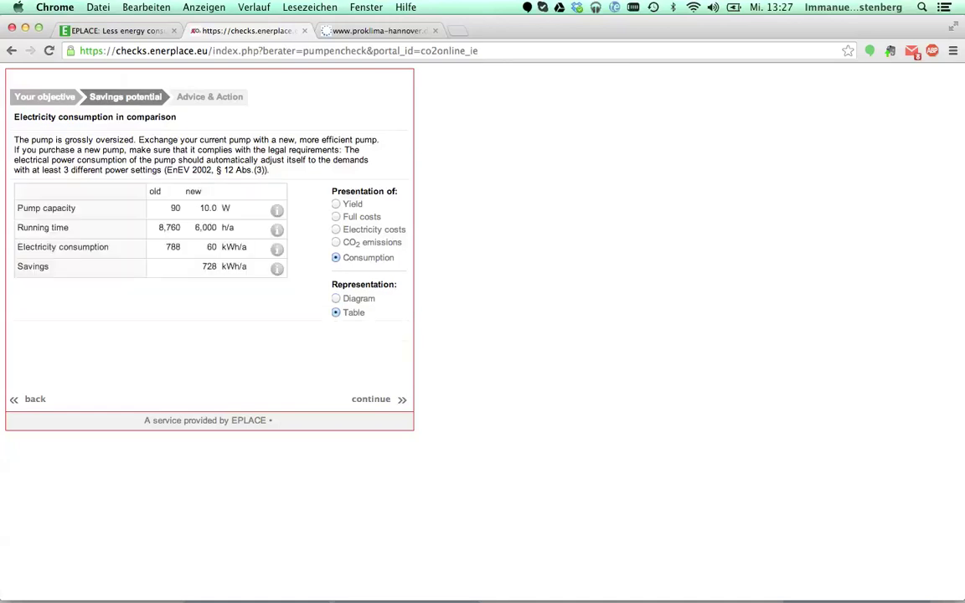
pyautogui.click(277, 269)
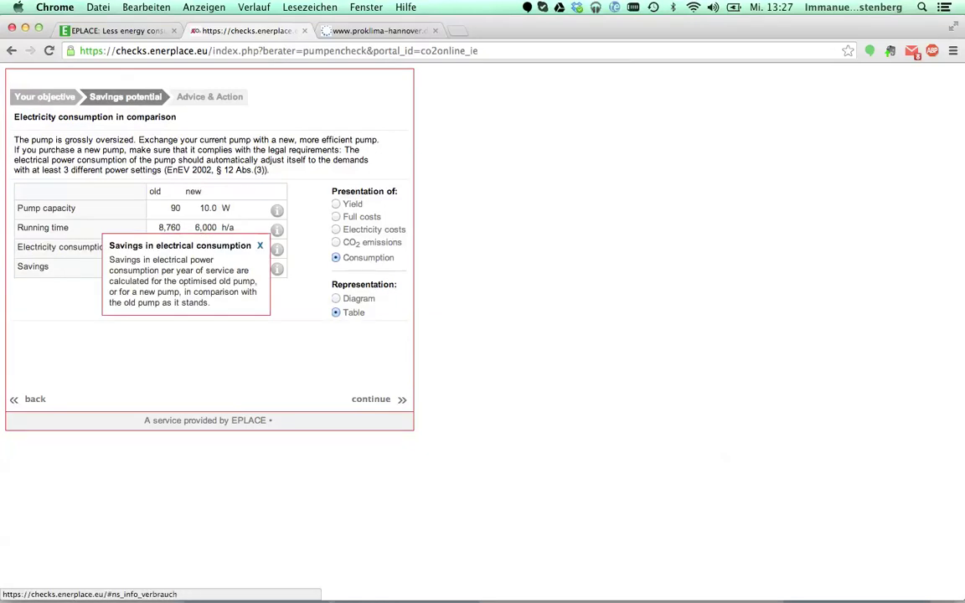
pyautogui.click(277, 249)
pyautogui.click(277, 230)
pyautogui.click(278, 211)
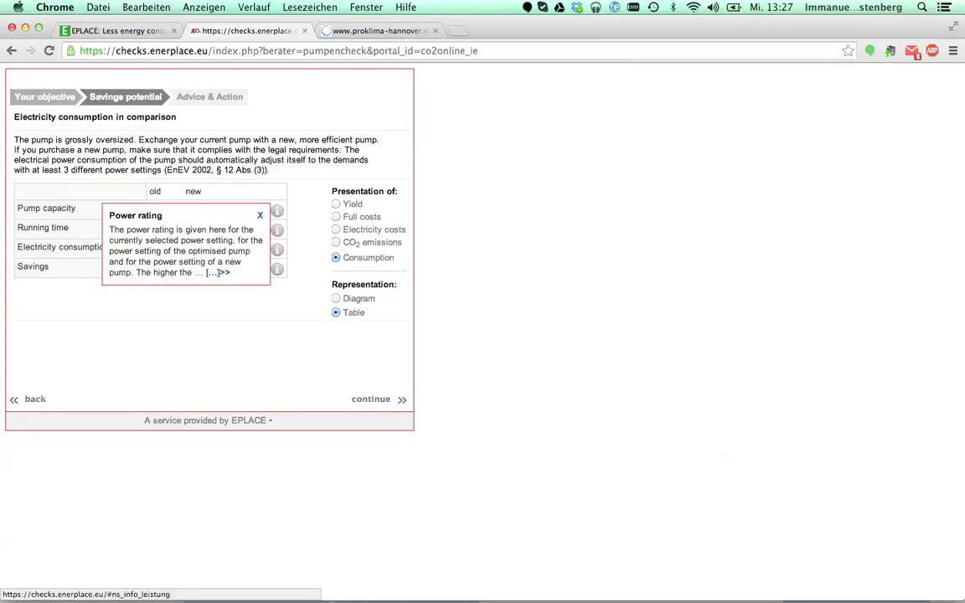
pyautogui.click(259, 215)
# Show the CO2 emissions table and read the explanations of its contribution, reduction, emissions and electricity consumption rows
pyautogui.click(336, 242)
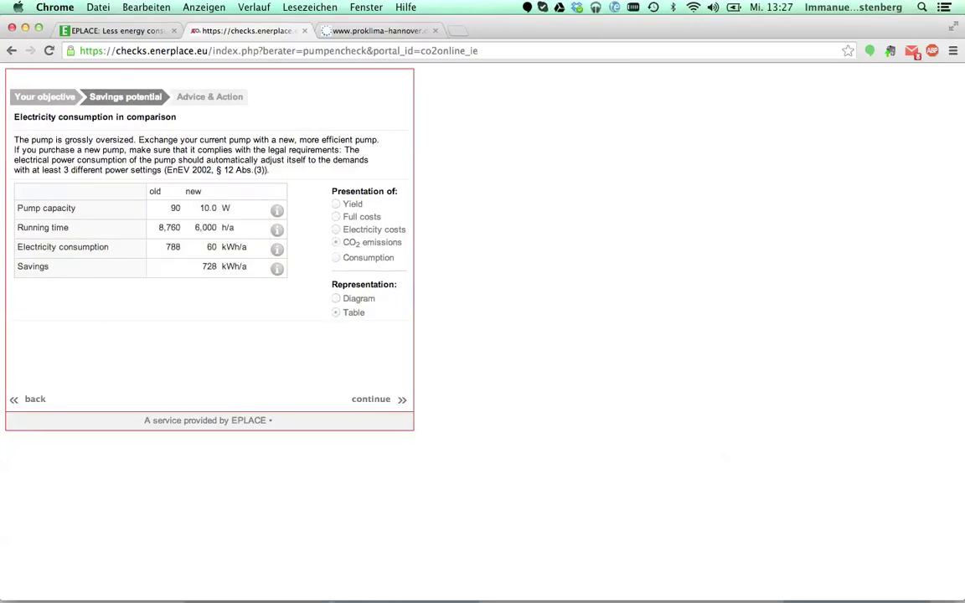
pyautogui.click(278, 253)
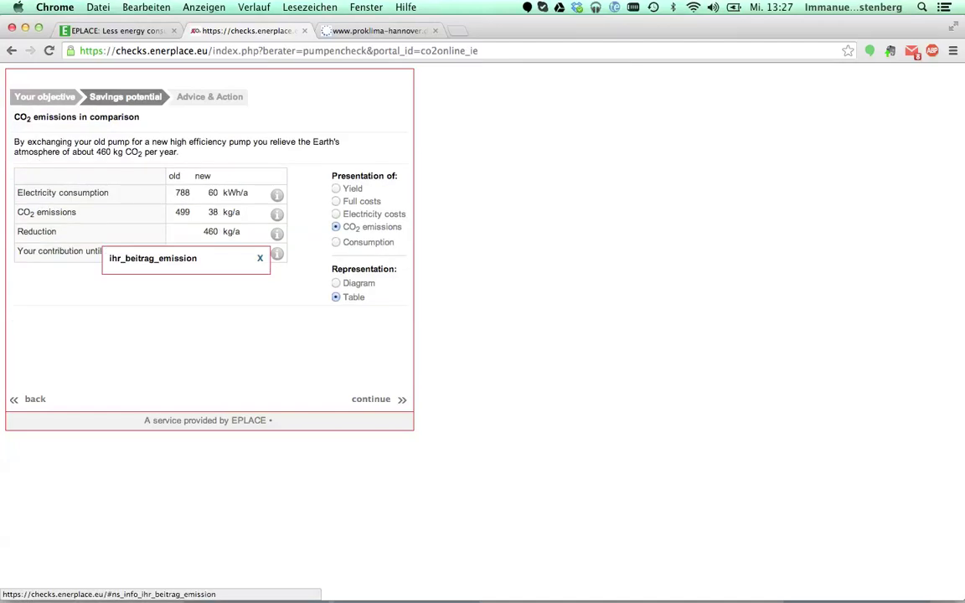
pyautogui.click(277, 234)
pyautogui.click(277, 214)
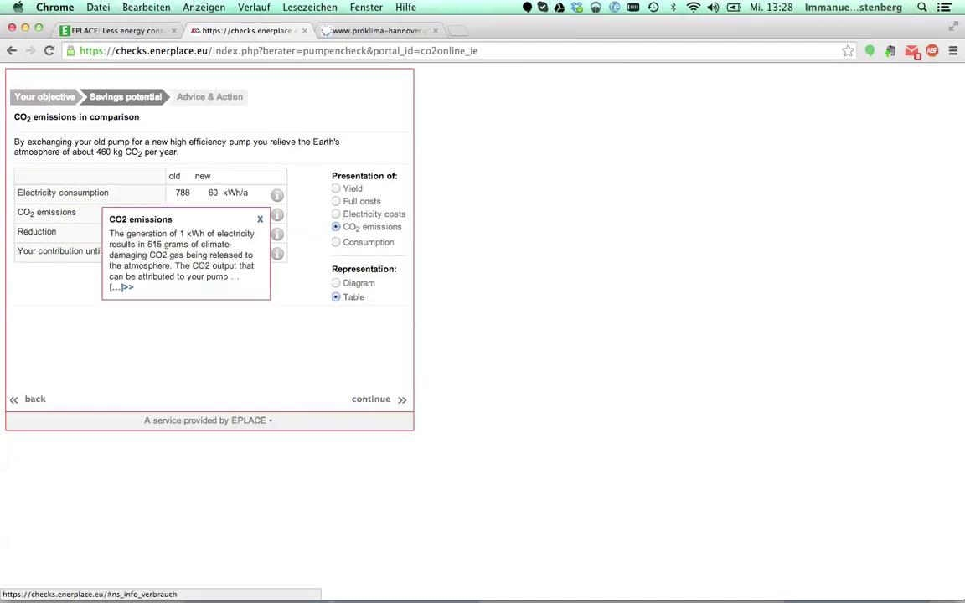
pyautogui.click(277, 196)
# Show the electricity costs table and read the explanations of its increase, costs, average price and consumption rows
pyautogui.click(336, 214)
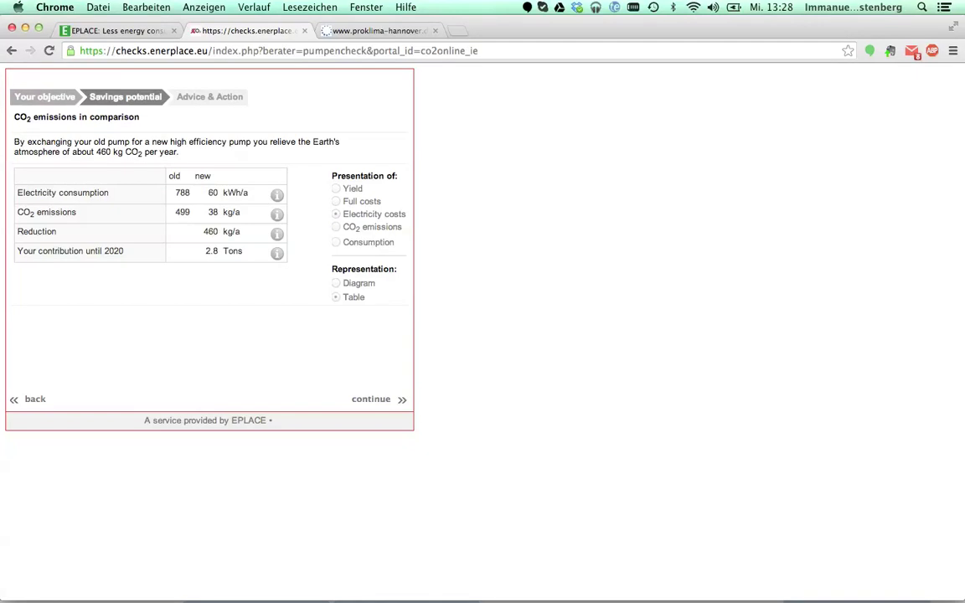
pyautogui.click(277, 289)
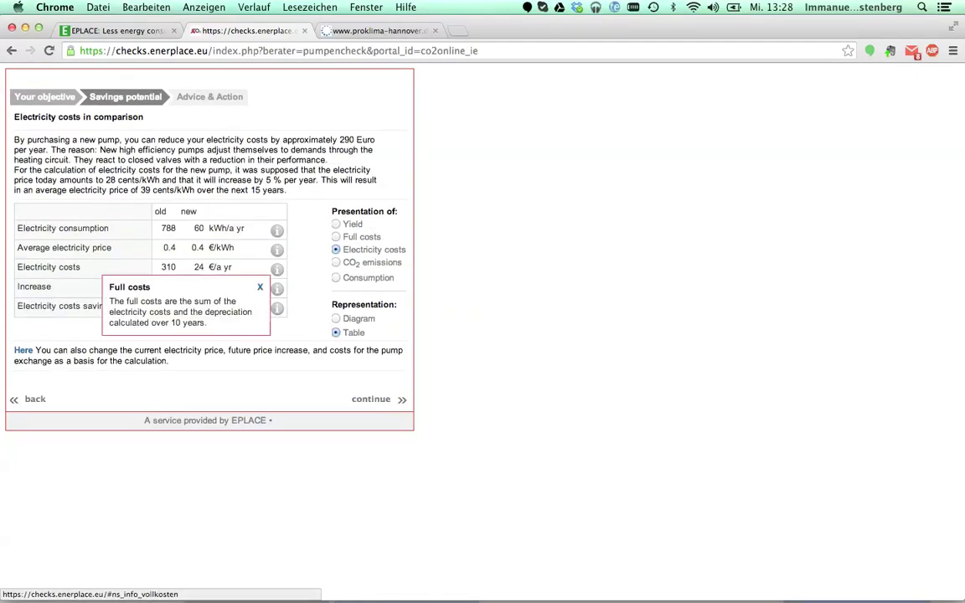
pyautogui.click(277, 289)
pyautogui.click(277, 269)
pyautogui.click(278, 250)
pyautogui.click(278, 231)
# Show the full costs table and read the explanations of its payback period, full costs, depreciation, electricity costs and investment costs rows
pyautogui.click(336, 237)
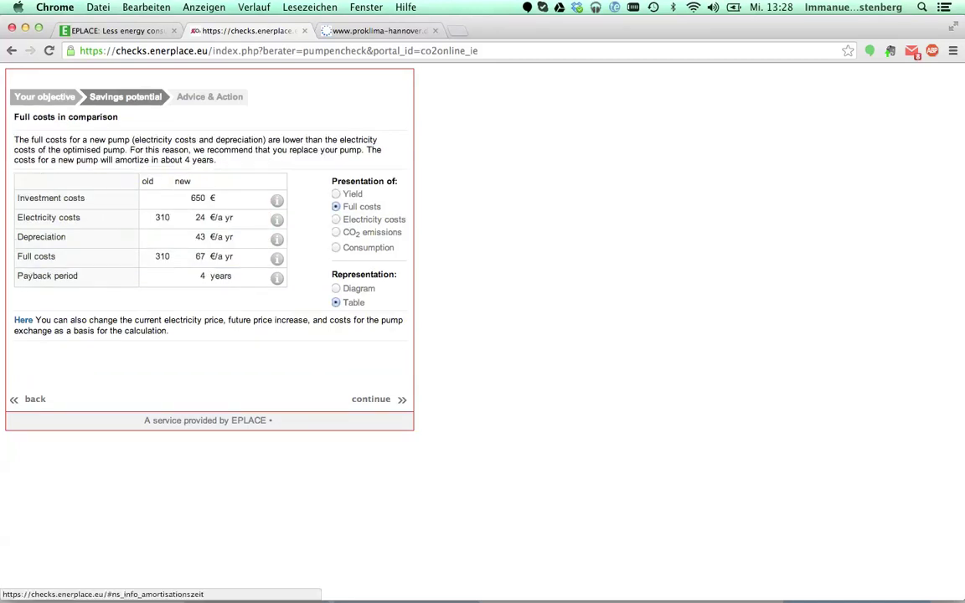
pyautogui.click(277, 278)
pyautogui.click(277, 259)
pyautogui.click(278, 239)
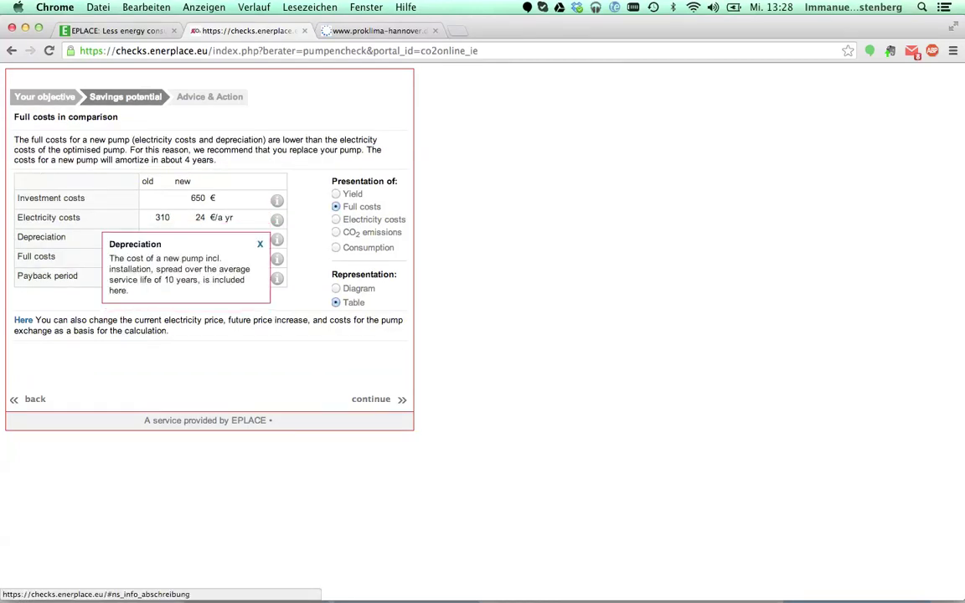
pyautogui.click(278, 220)
pyautogui.click(277, 201)
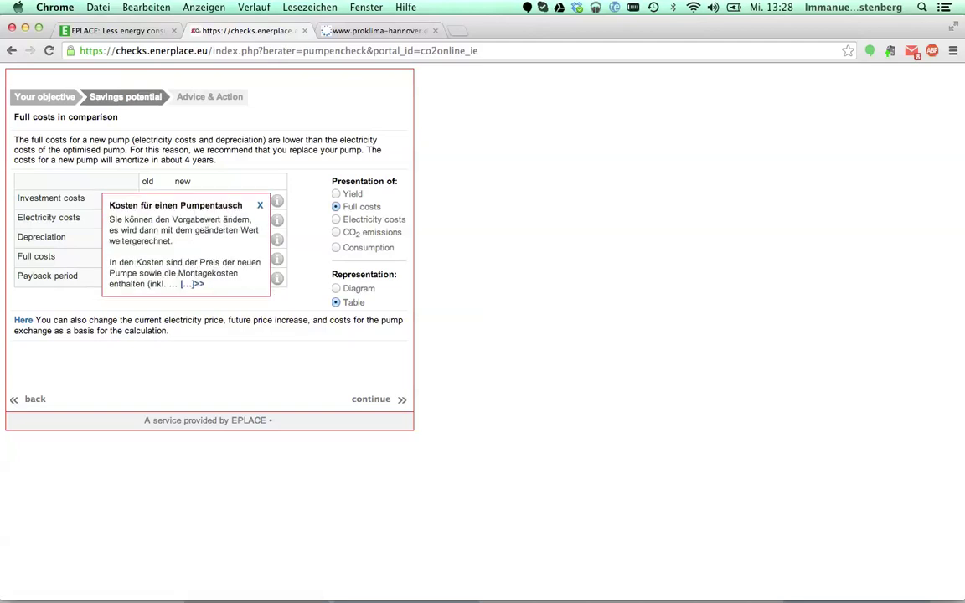
# Review the yearly yield table down to its total and continue to the Advice & Action stage
pyautogui.click(336, 194)
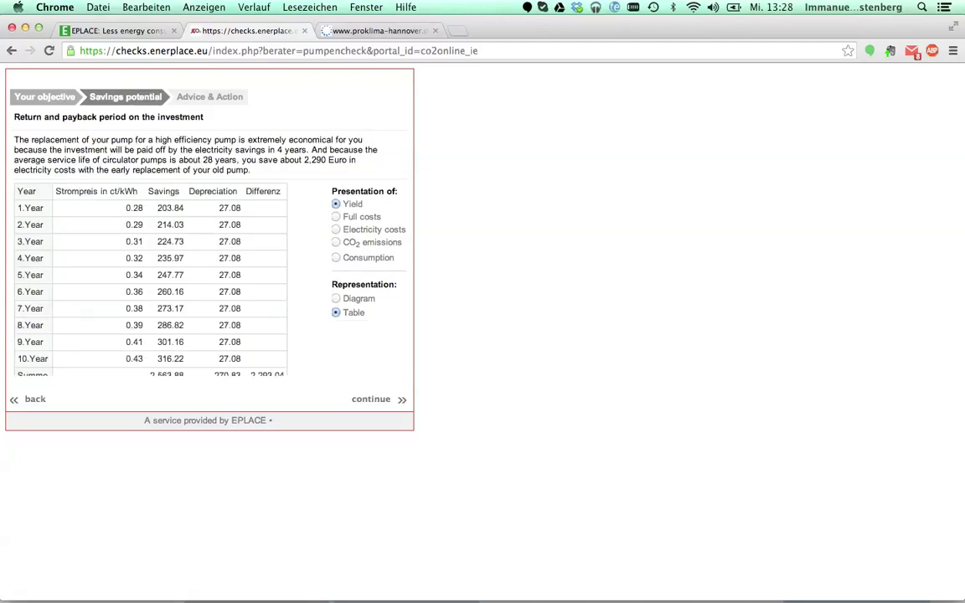
pyautogui.scroll(-2, 210, 243)
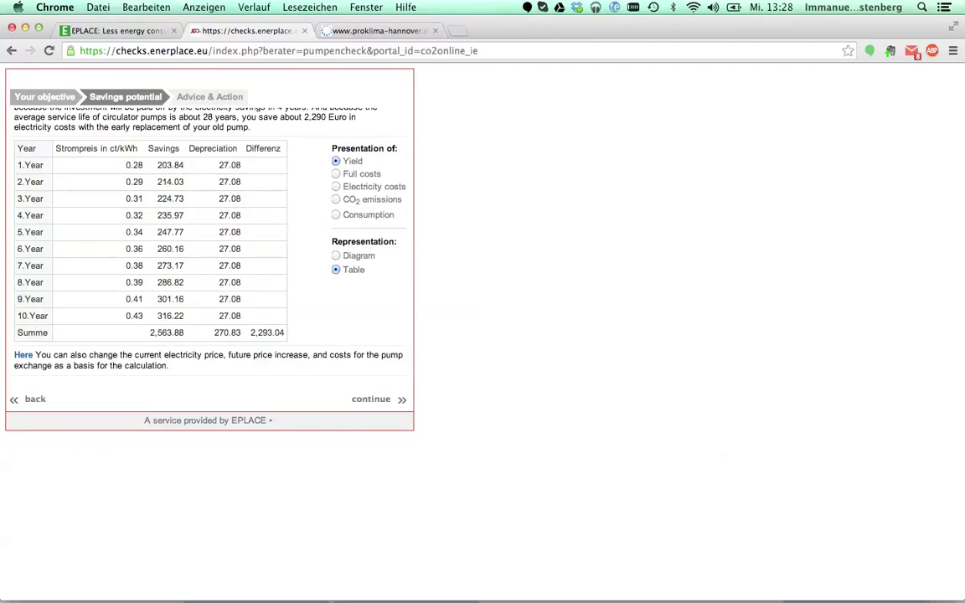
pyautogui.click(372, 399)
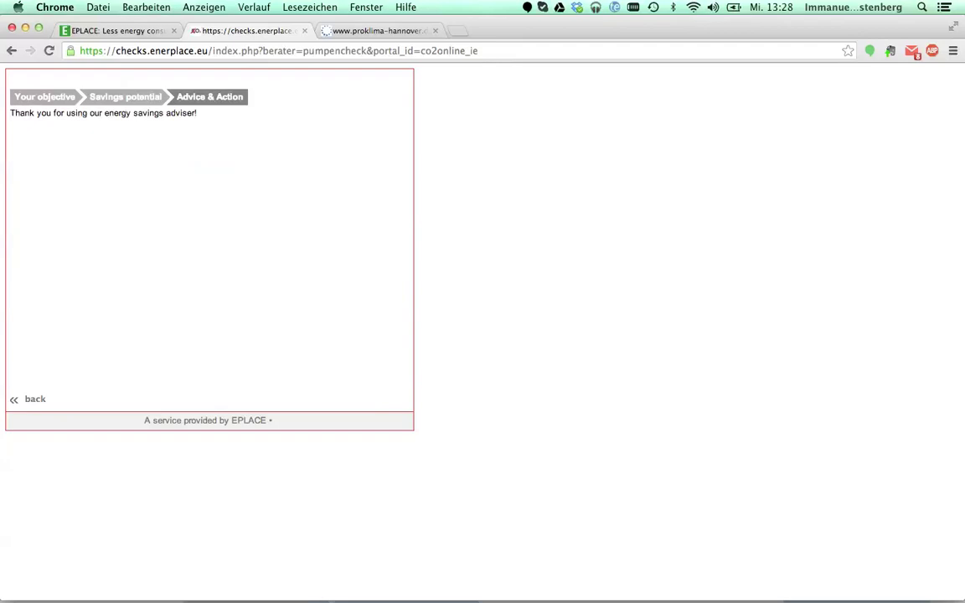
# Return to the EPLACE overview page and open the Cool-Check from the online advisors
pyautogui.click(112, 31)
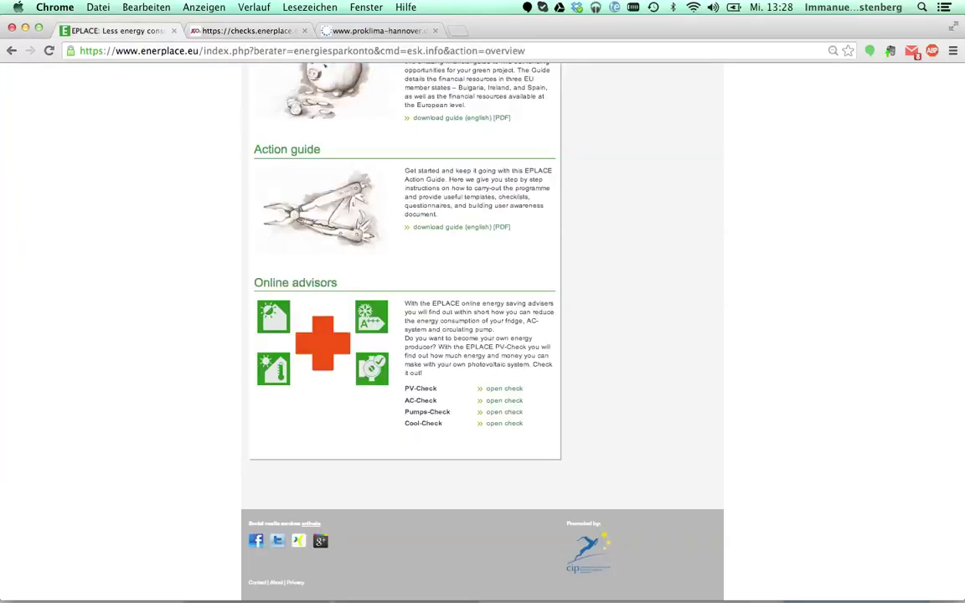
pyautogui.click(503, 423)
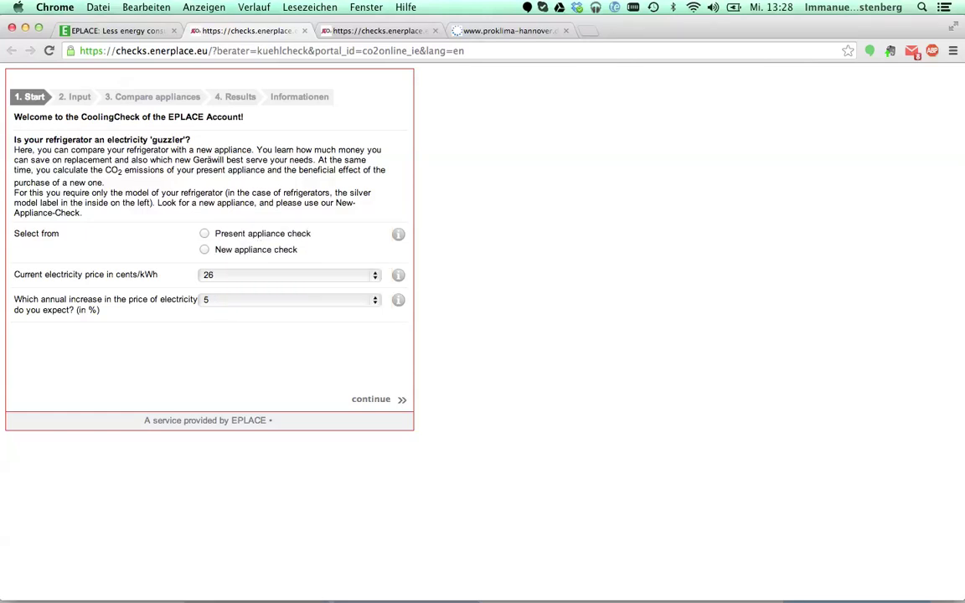
# Choose the new appliance check without a particular manufacturer and continue to the Input stage
pyautogui.click(204, 250)
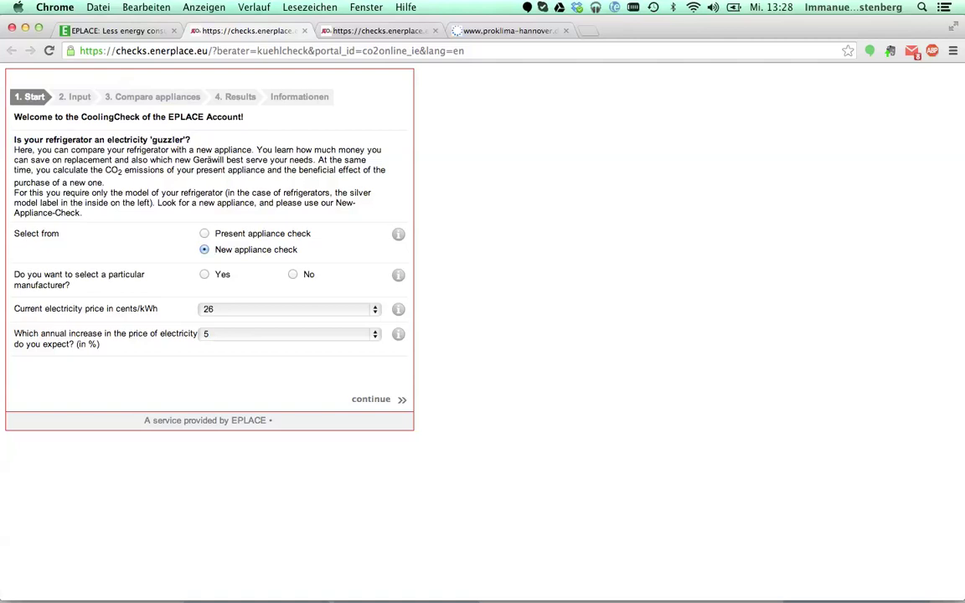
pyautogui.click(378, 399)
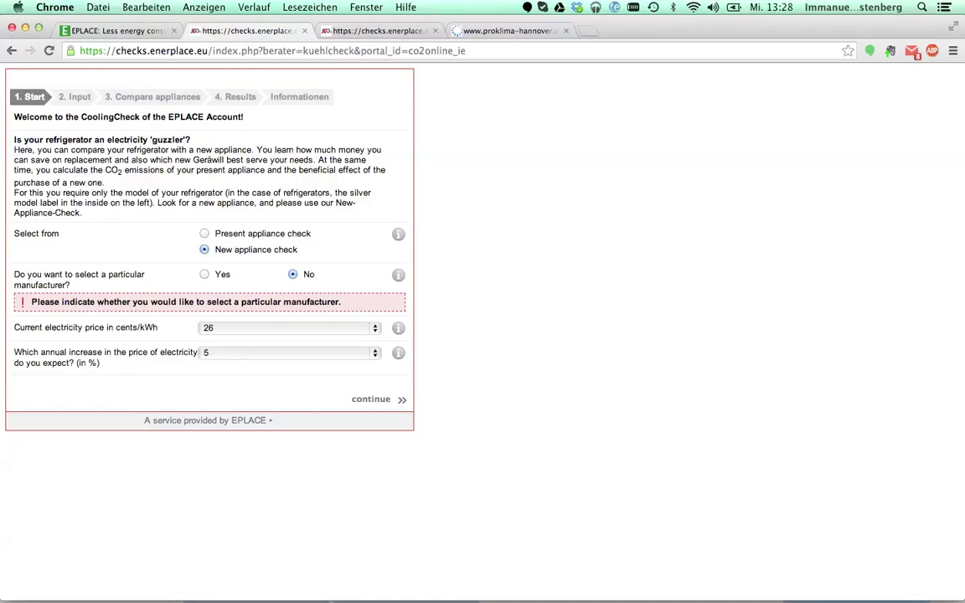
pyautogui.click(373, 399)
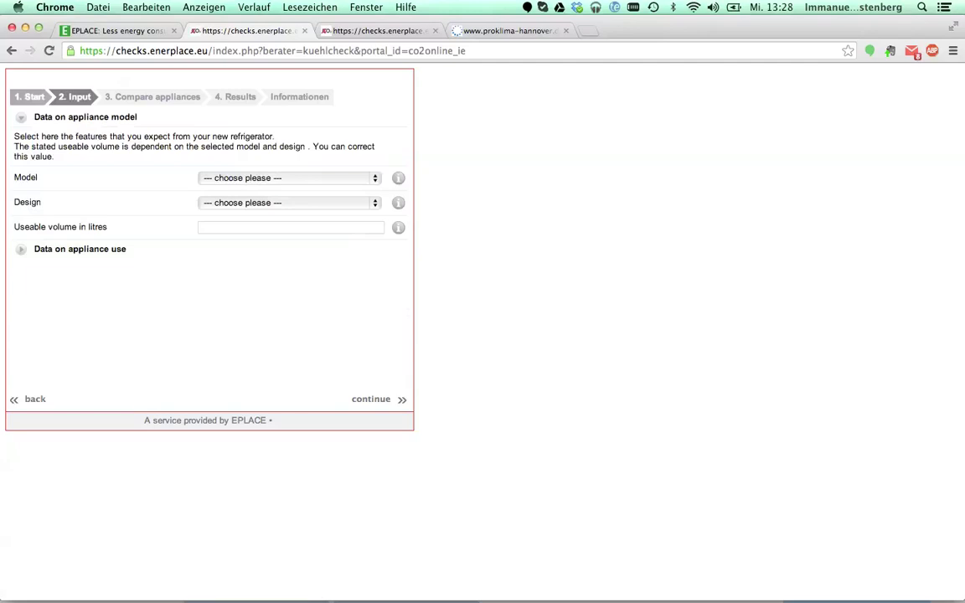
# Read the explanations of the useable volume, design and model fields
pyautogui.click(398, 228)
pyautogui.click(399, 203)
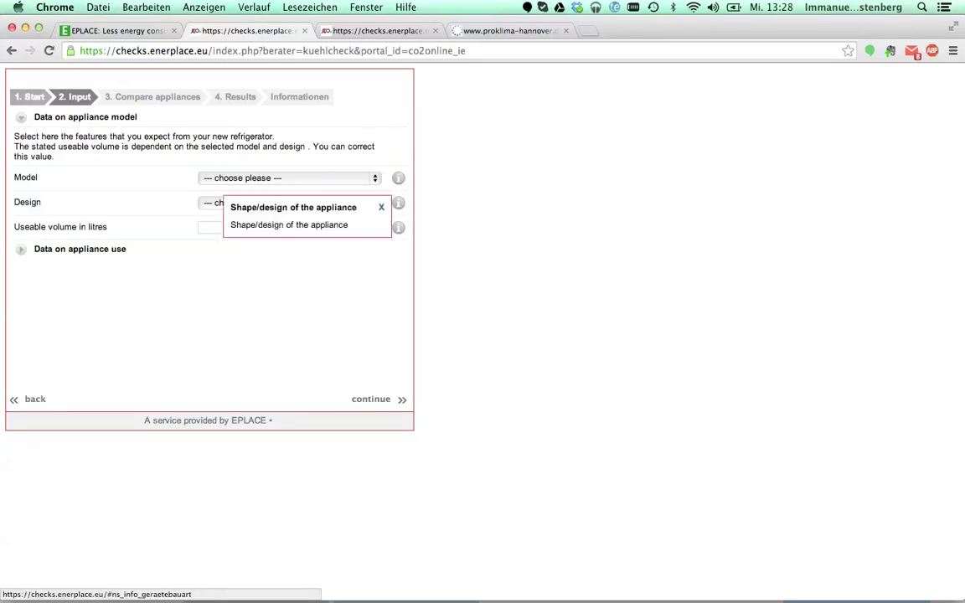
pyautogui.click(398, 179)
pyautogui.press('super+r')
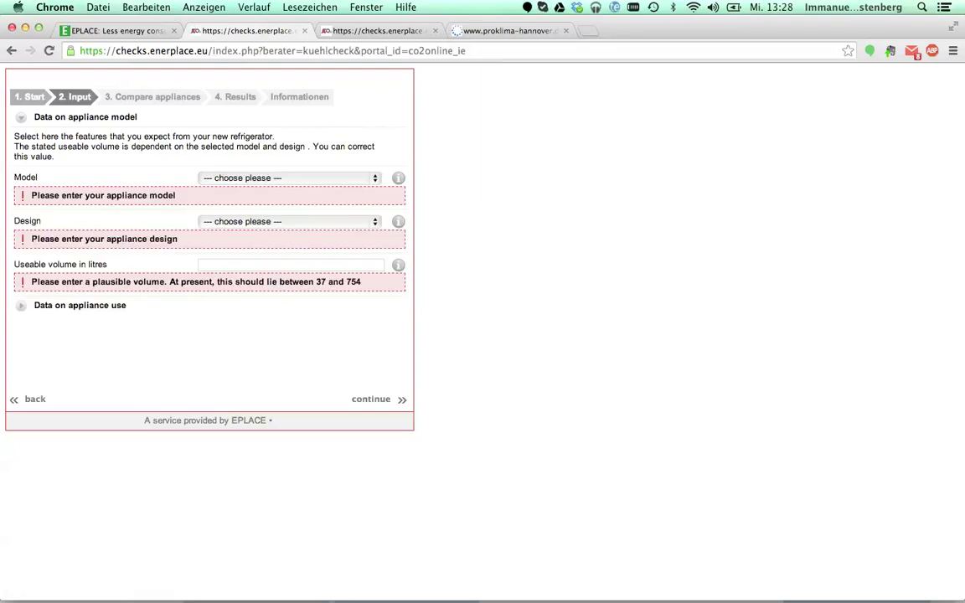
# Set the model to Free-standing freezer and the design to Free-standing appliance, and continue to the data on appliance use
pyautogui.click(289, 179)
pyautogui.click(277, 191)
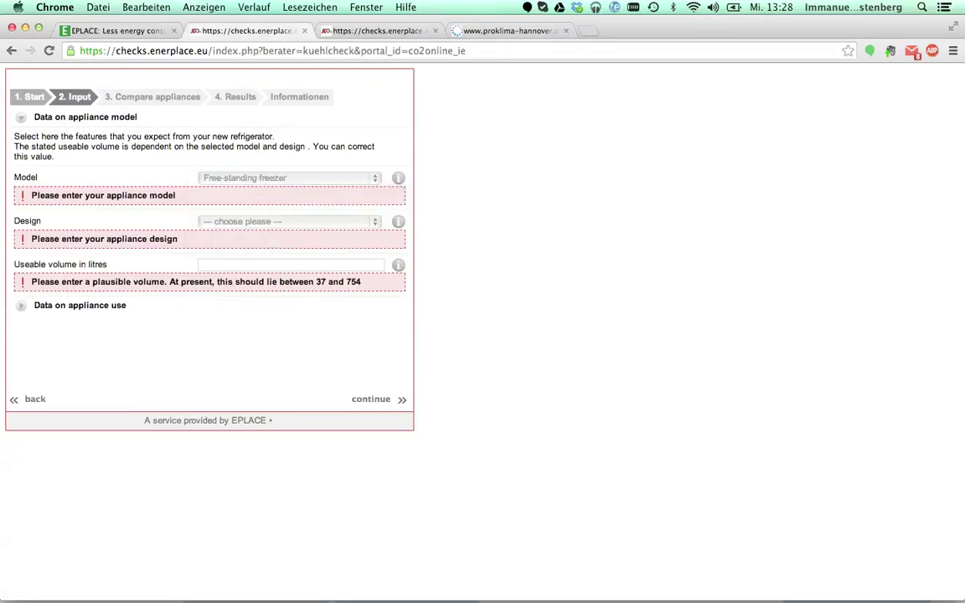
pyautogui.click(289, 203)
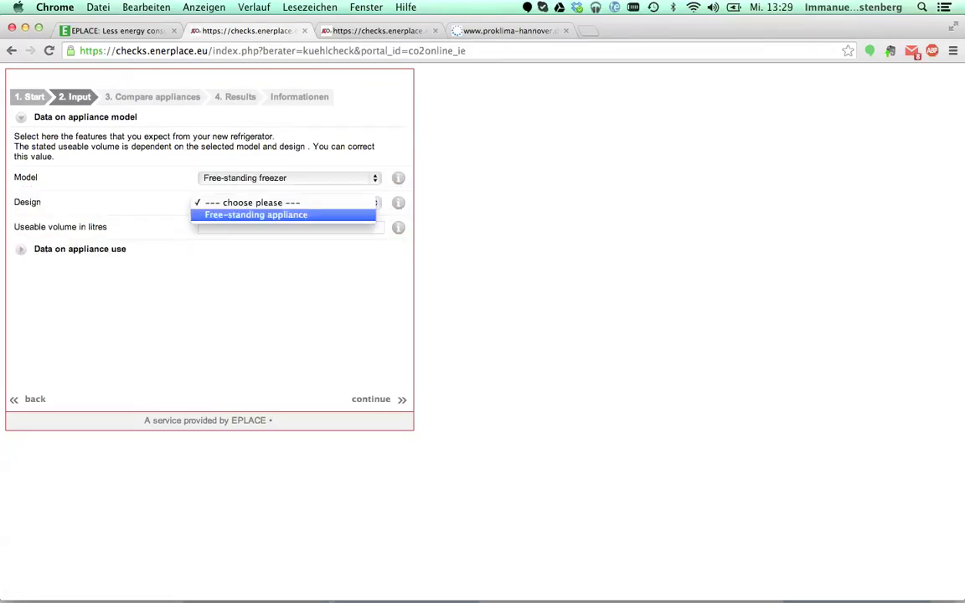
pyautogui.click(252, 214)
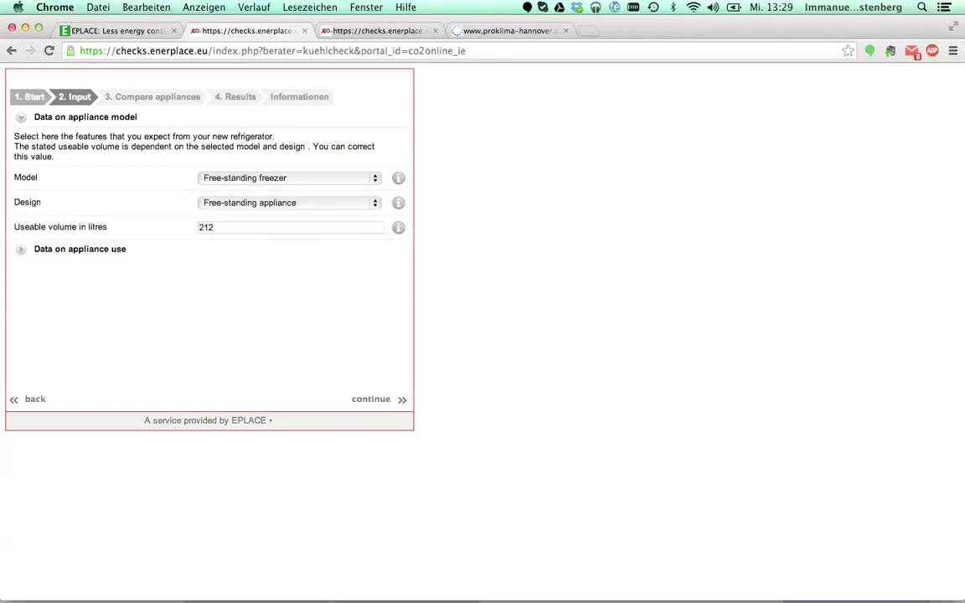
pyautogui.click(371, 399)
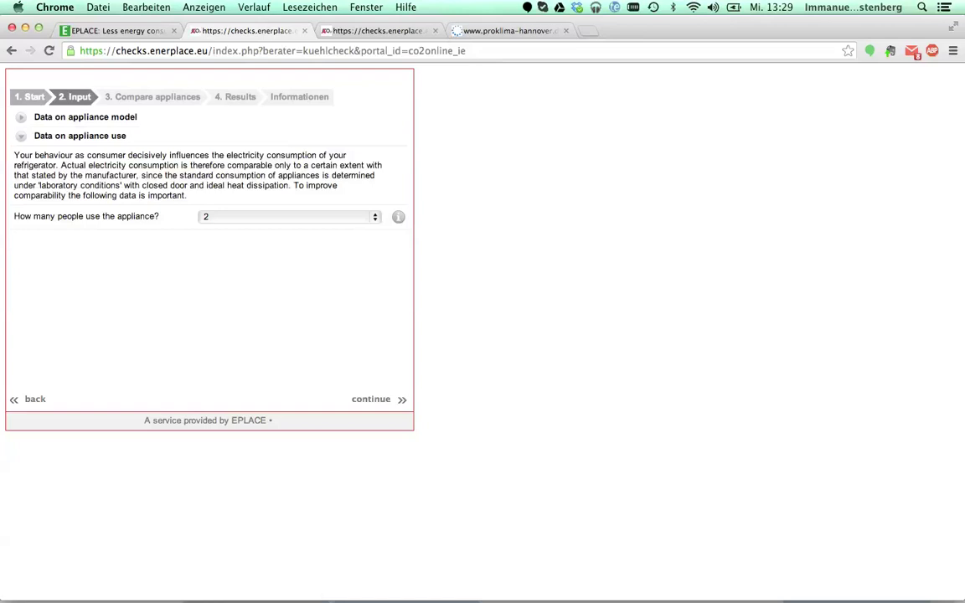
# Read the explanation of the number of people using the appliance, keep 2 people, and continue to the appliance dimensions
pyautogui.click(398, 217)
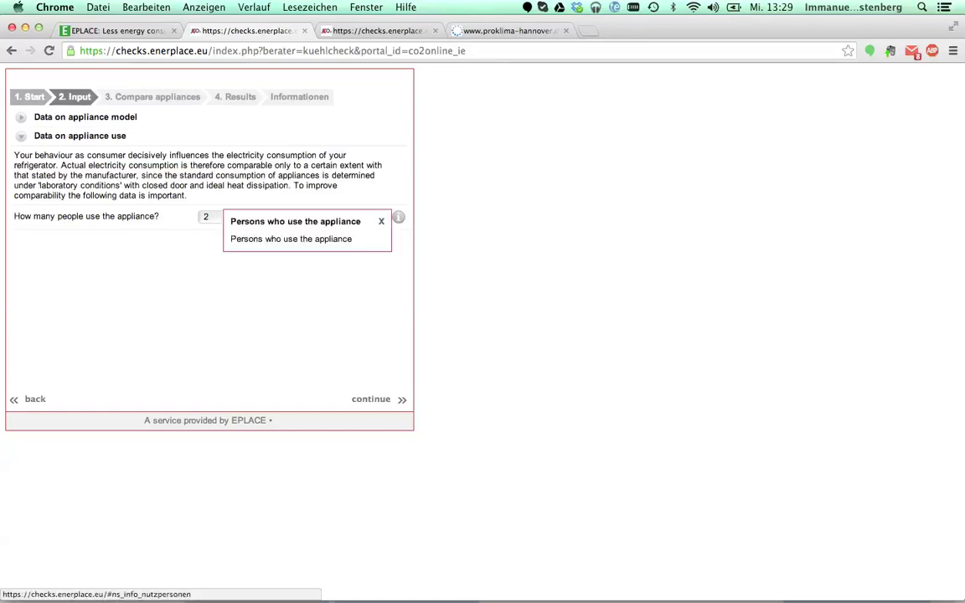
pyautogui.click(381, 222)
pyautogui.click(371, 400)
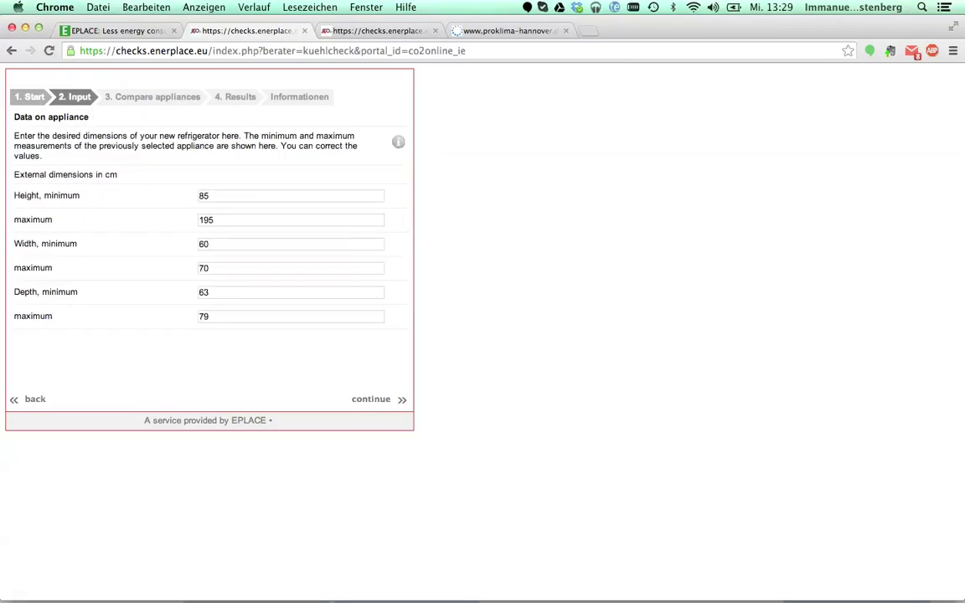
# Read the full explanation of the appliance dimensions and continue to the recommended appliances with the suggested values
pyautogui.click(398, 142)
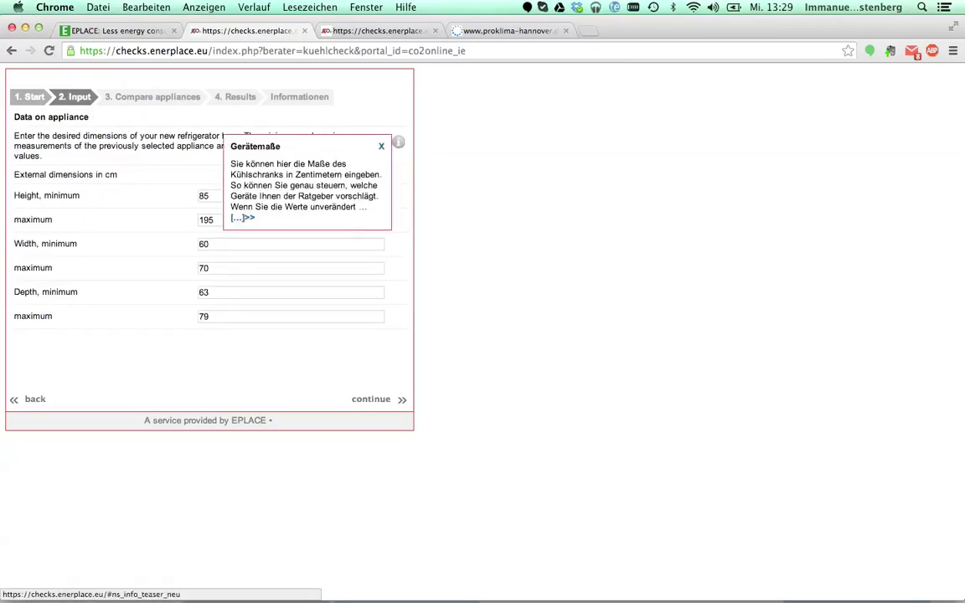
pyautogui.click(242, 218)
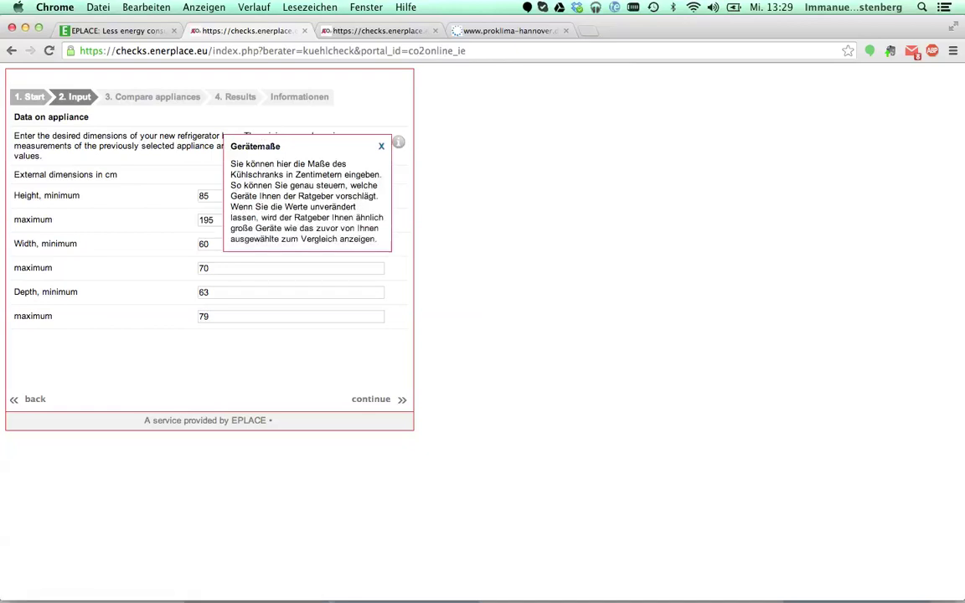
pyautogui.click(381, 147)
pyautogui.click(379, 400)
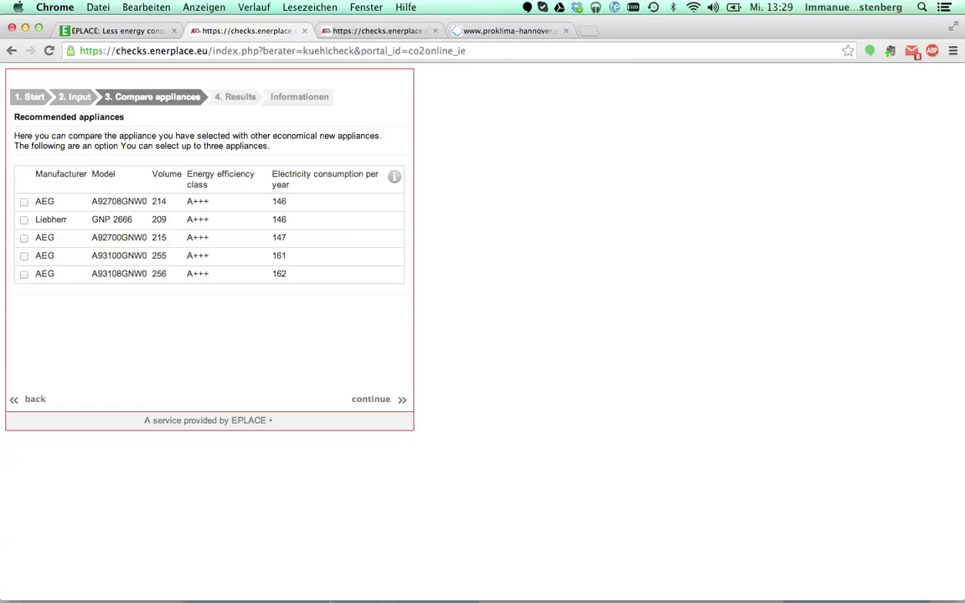
# Select the Liebherr GNP 2666, AEG A93100GNW0 and AEG A92708GNW0 for comparison and continue to the results
pyautogui.click(24, 221)
pyautogui.click(25, 256)
pyautogui.click(25, 202)
pyautogui.click(371, 399)
pyautogui.moveTo(394, 176)
pyautogui.click(379, 400)
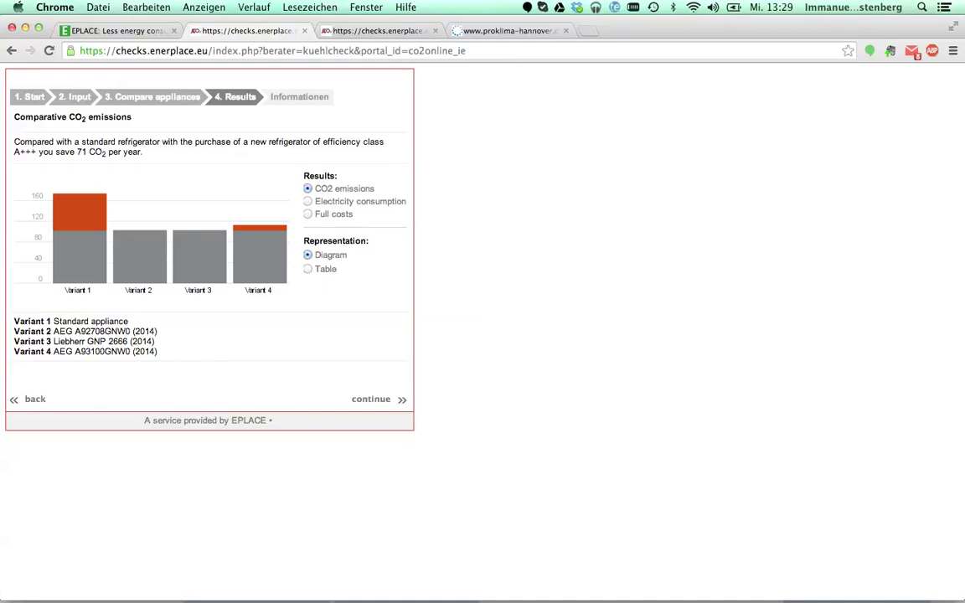
# Review the electricity consumption and full costs diagrams, and read the full costs table down to the variant list
pyautogui.click(308, 201)
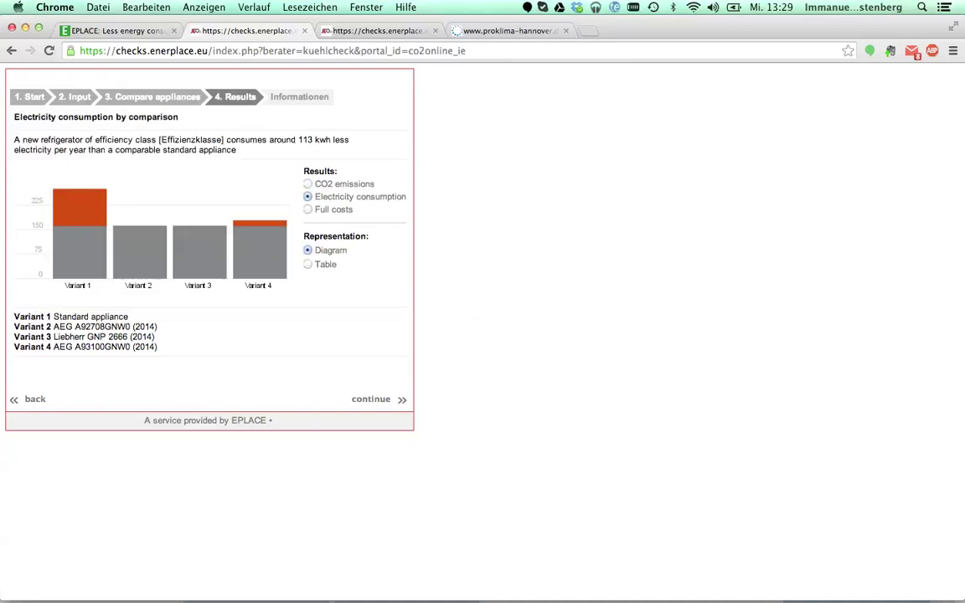
pyautogui.click(308, 210)
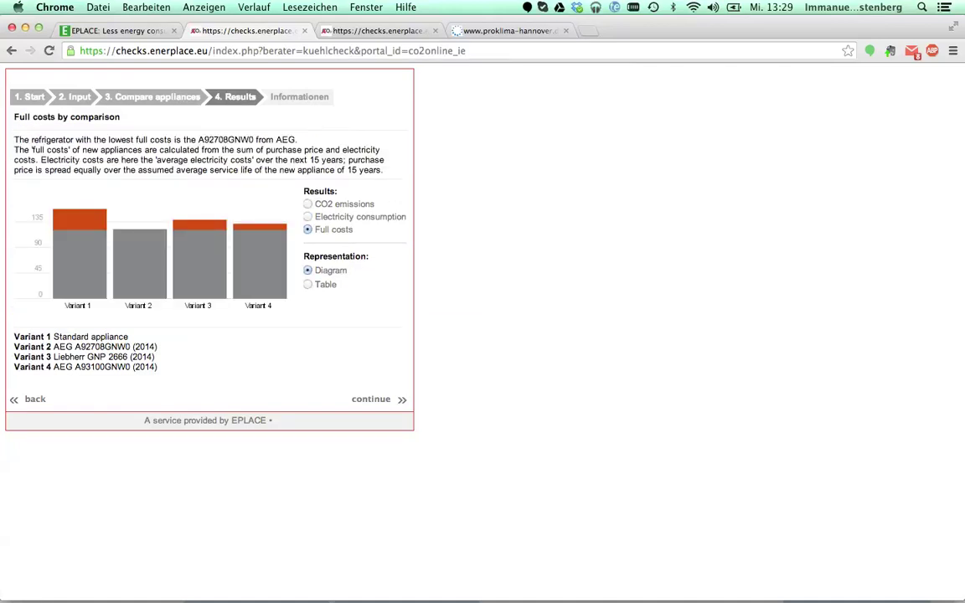
pyautogui.click(309, 285)
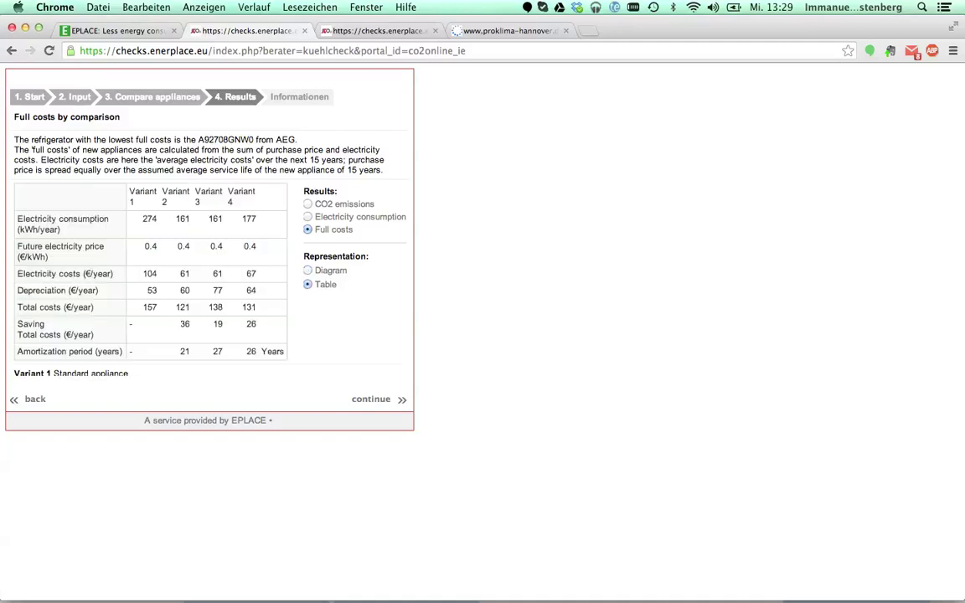
pyautogui.scroll(-2, 192, 234)
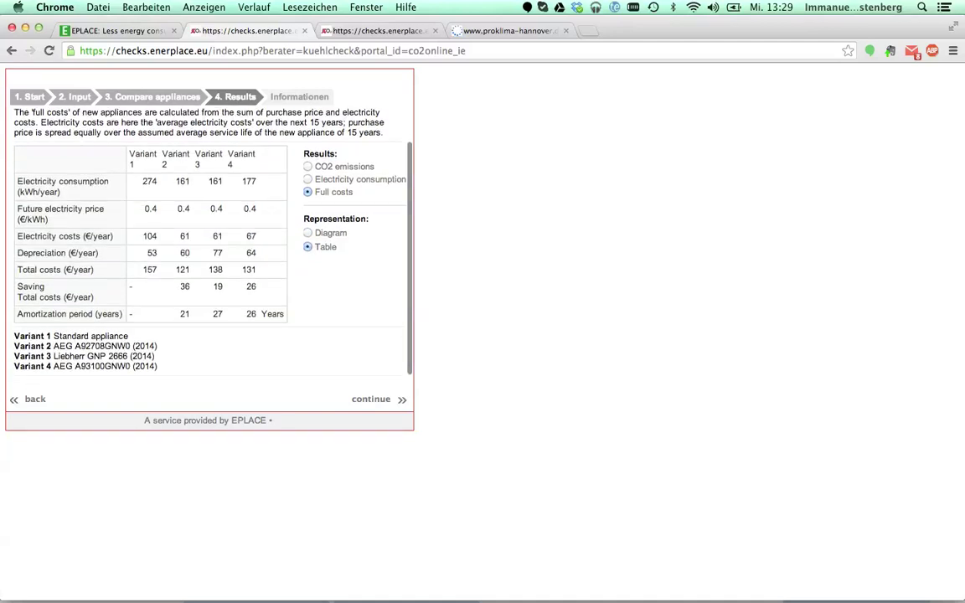
# Review the electricity consumption and CO2 emissions tables and continue to the closing Informationen page
pyautogui.click(308, 179)
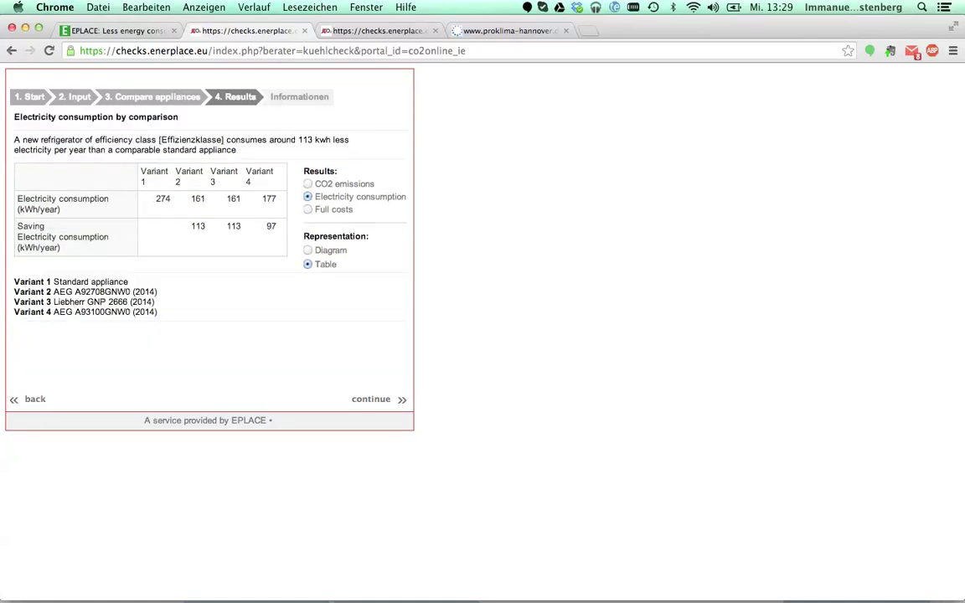
pyautogui.click(307, 183)
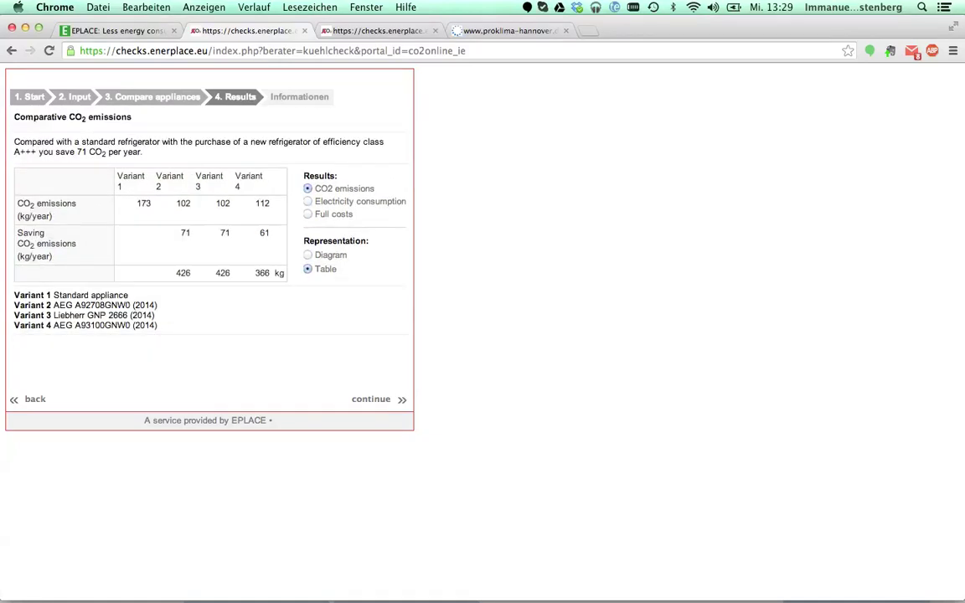
pyautogui.click(372, 400)
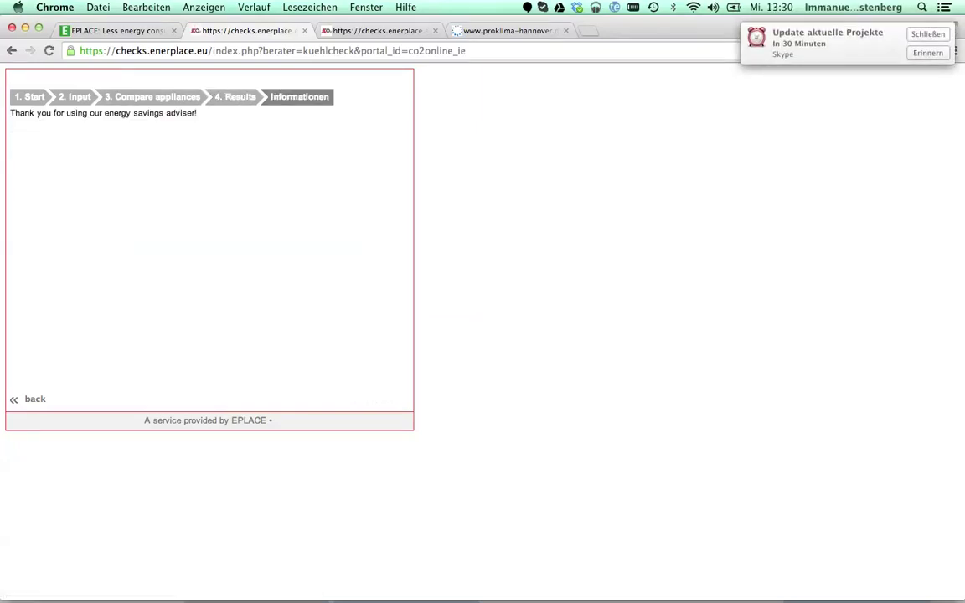
# Return to the EPLACE portal's Overview and show the My home Munich household followed by the Berlin household
pyautogui.click(88, 31)
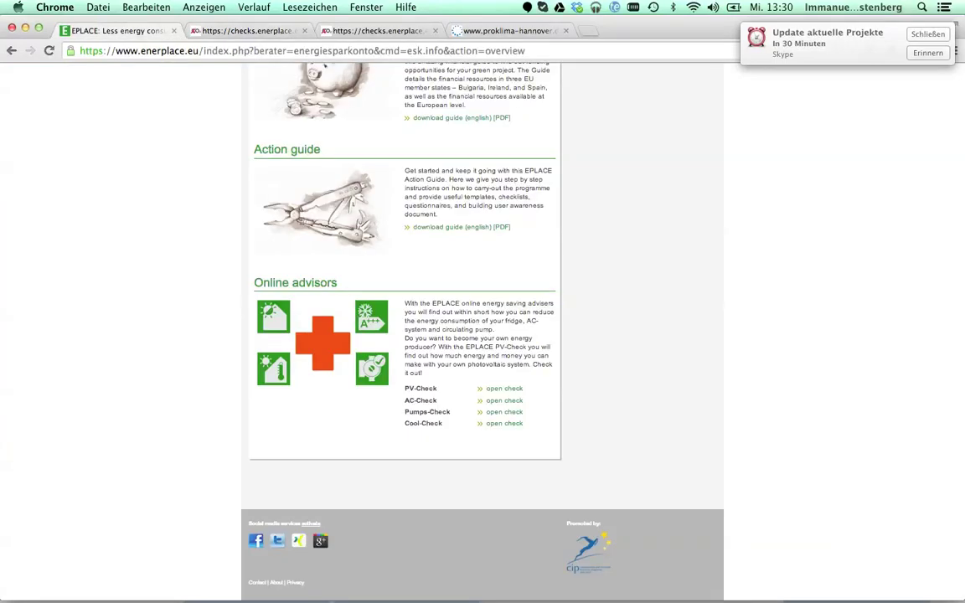
pyautogui.scroll(-1, 482, 332)
pyautogui.scroll(5, 483, 332)
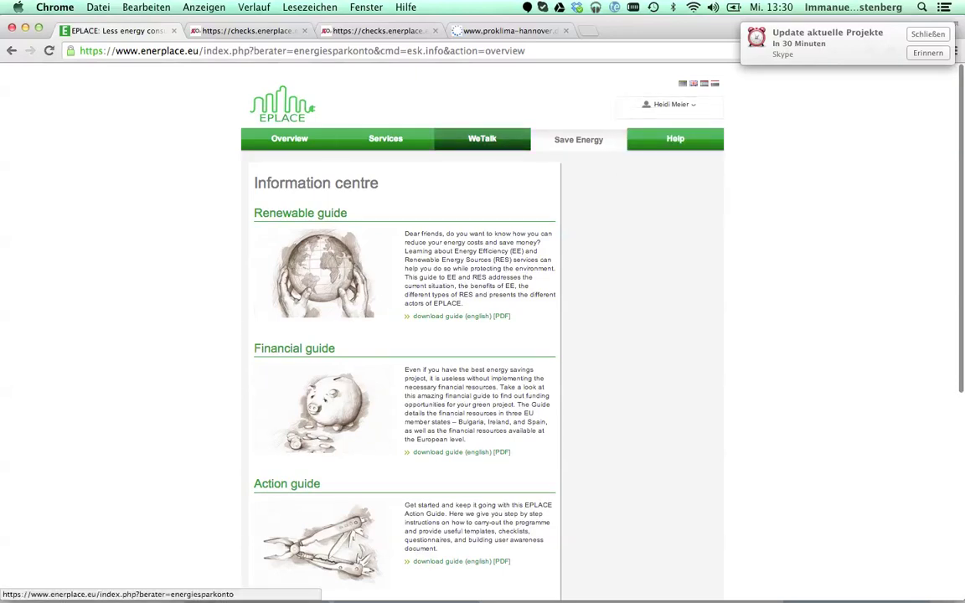
pyautogui.click(289, 138)
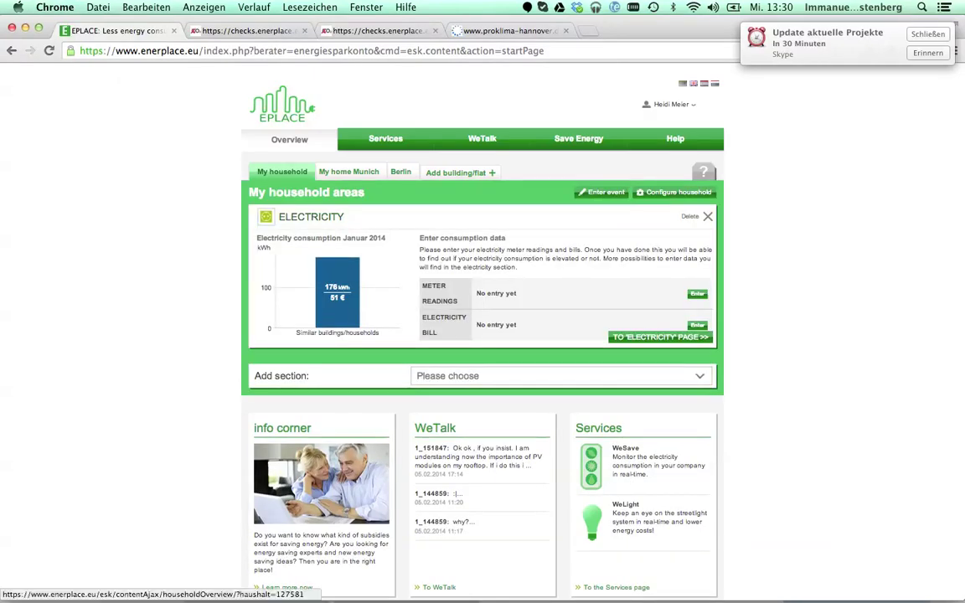
pyautogui.click(349, 172)
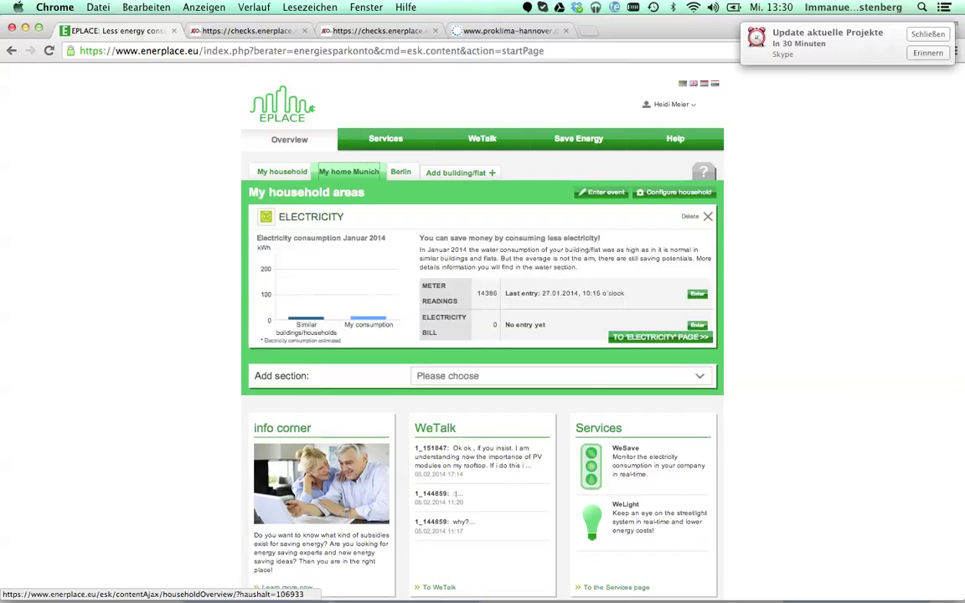
pyautogui.click(400, 172)
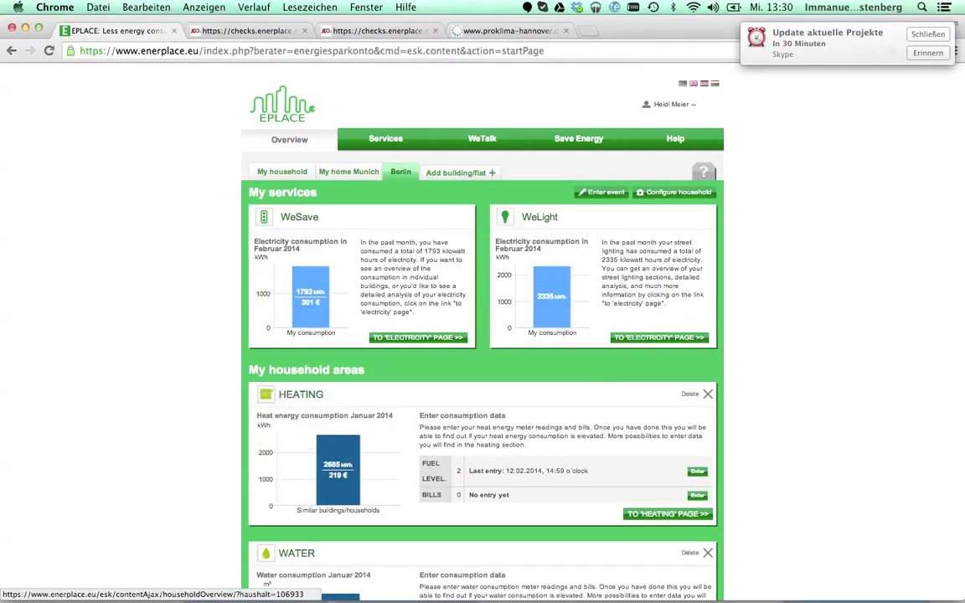
# Open Berlin's electricity page from the WeLight service and go on to the WeSave service page
pyautogui.click(659, 338)
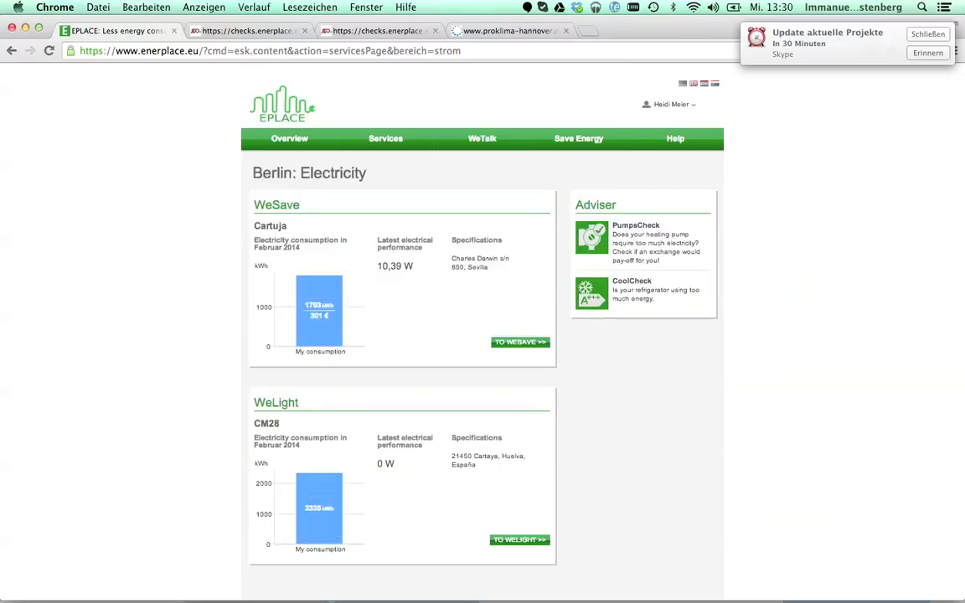
pyautogui.scroll(-1, 483, 335)
pyautogui.scroll(-1, 482, 335)
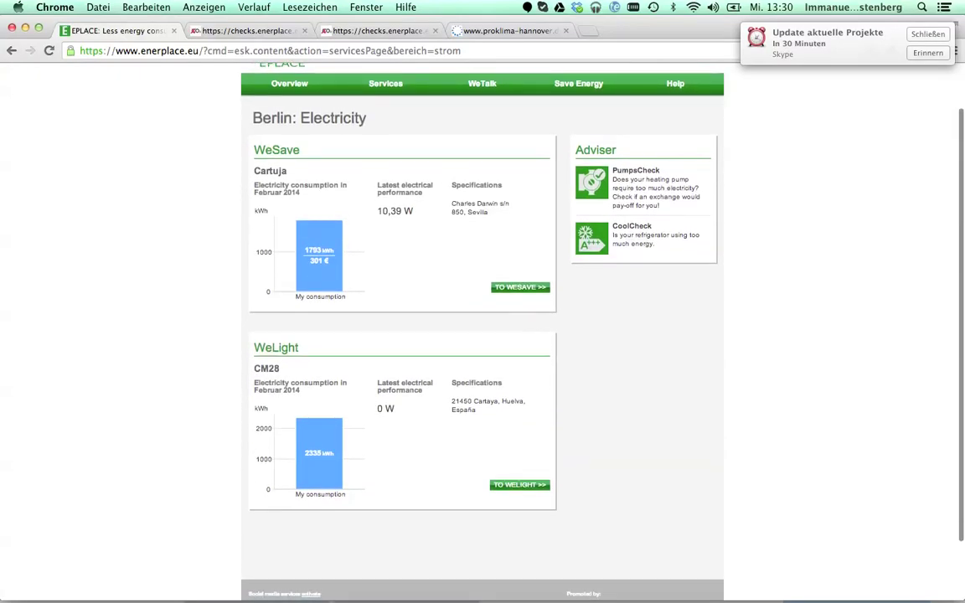
pyautogui.click(520, 288)
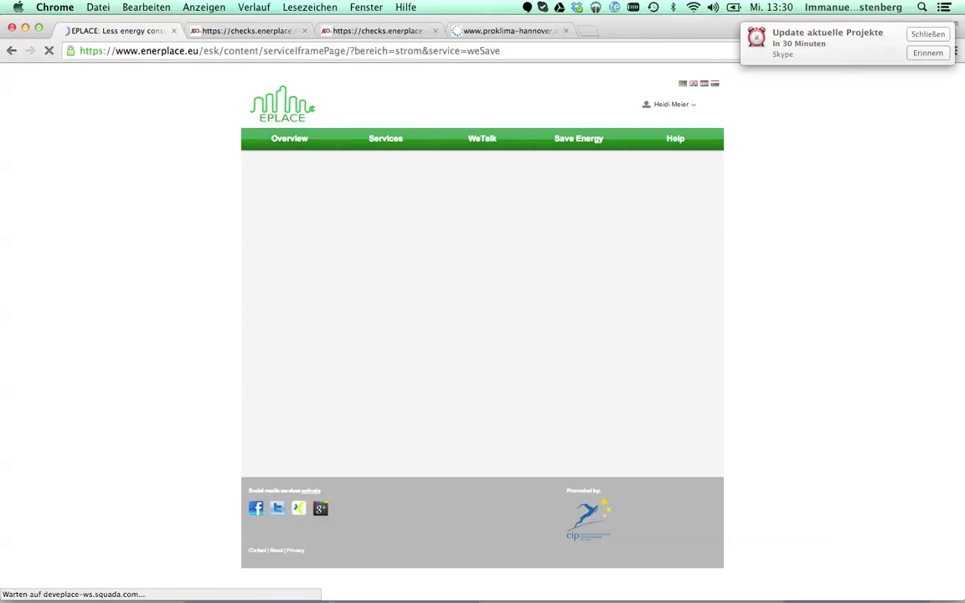
pyautogui.moveTo(671, 105)
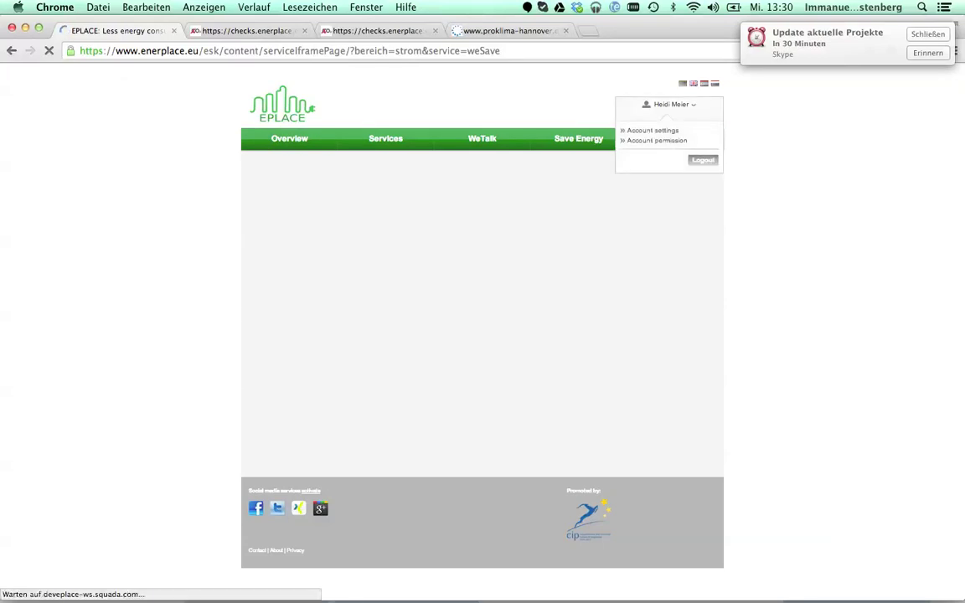
pyautogui.moveTo(706, 599)
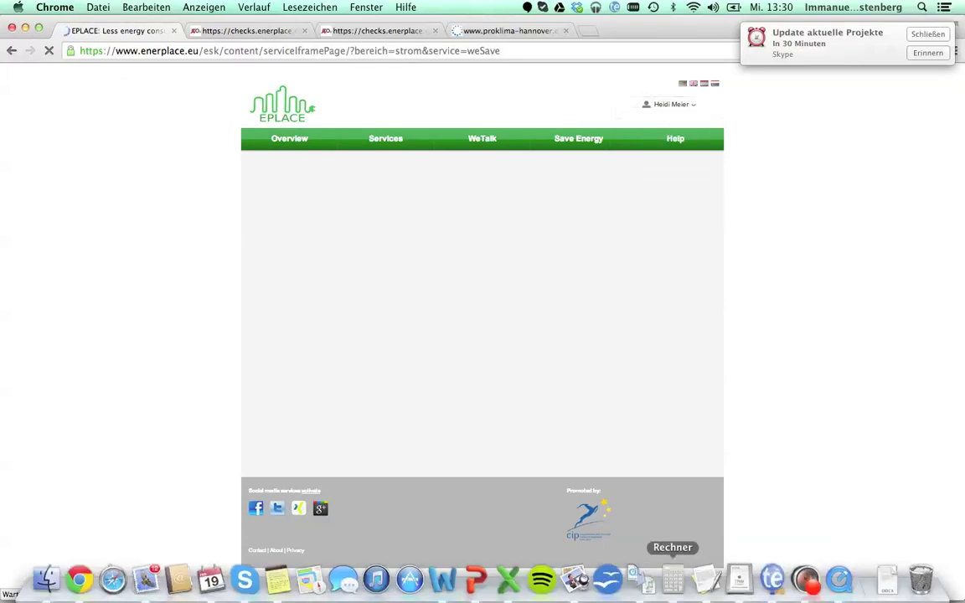
pyautogui.rightClick(805, 578)
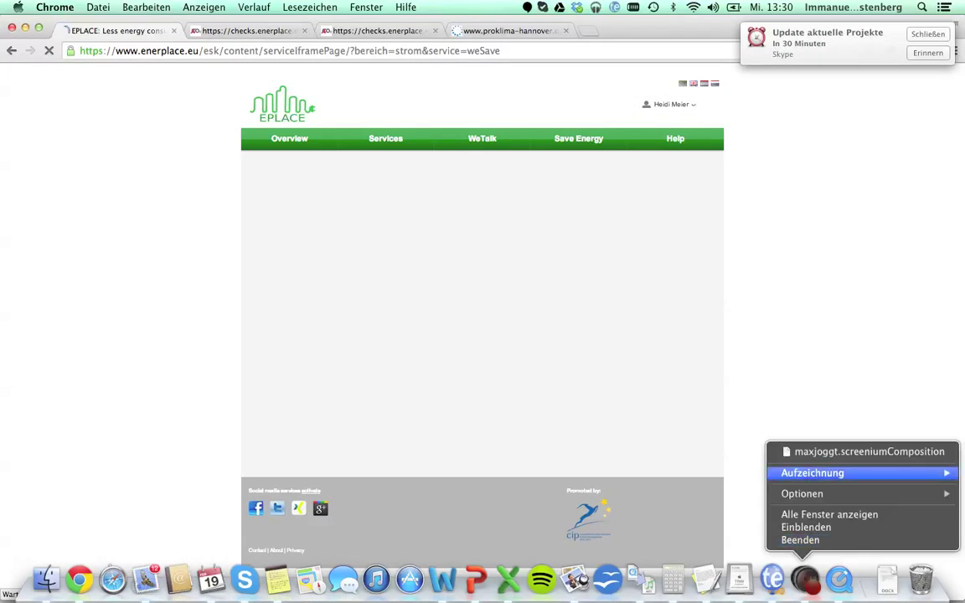